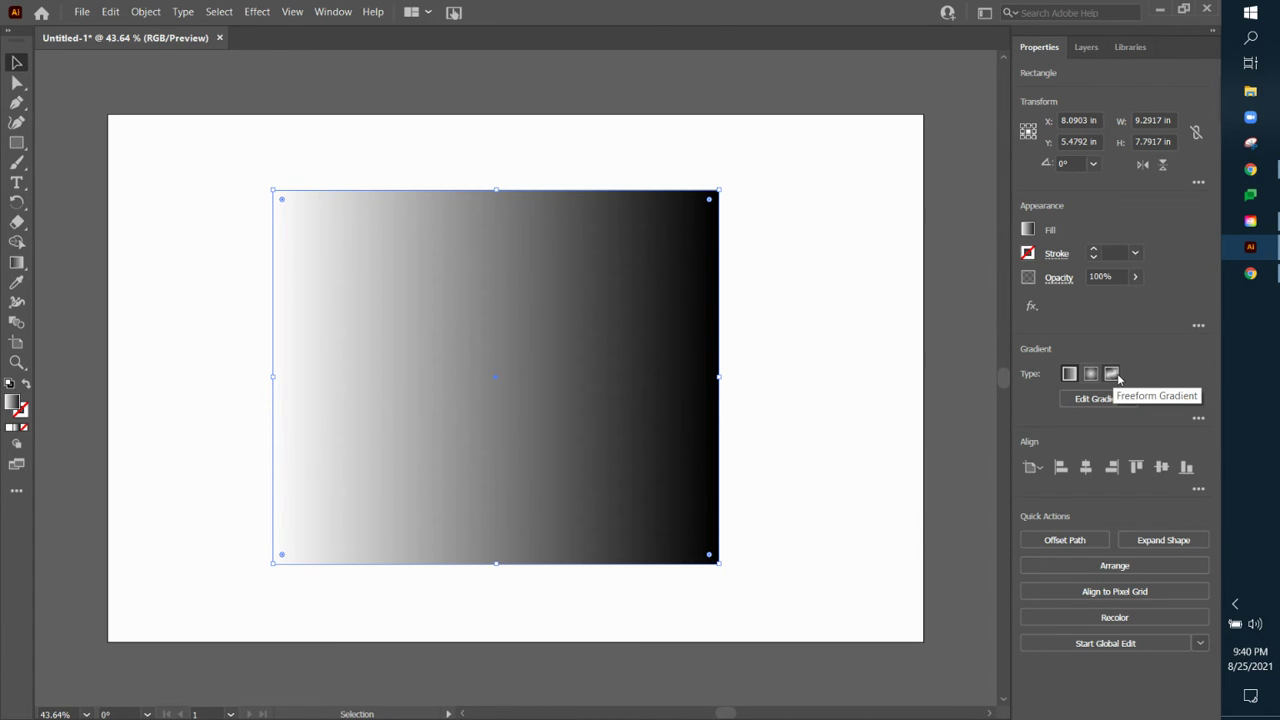
# Apply a Freeform Gradient to the rectangle and color both left-hand stops with the lightest gray swatch
pyautogui.click(1111, 374)
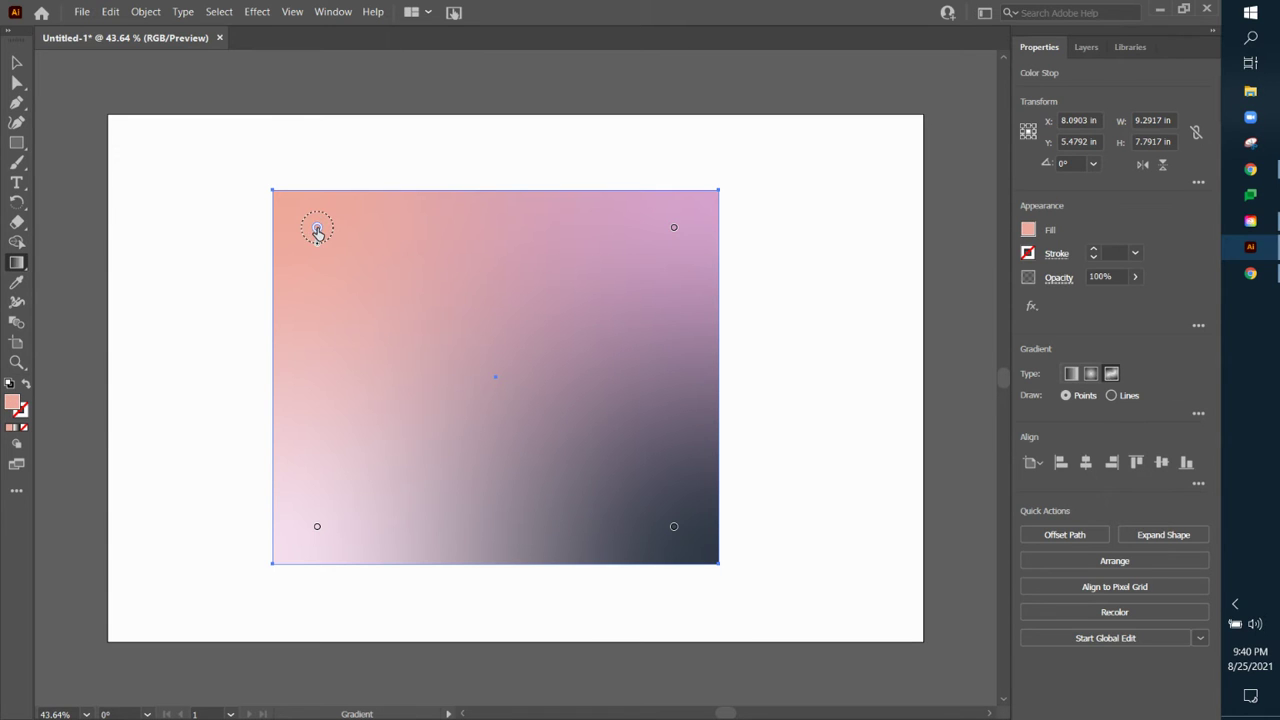
pyautogui.doubleClick(317, 229)
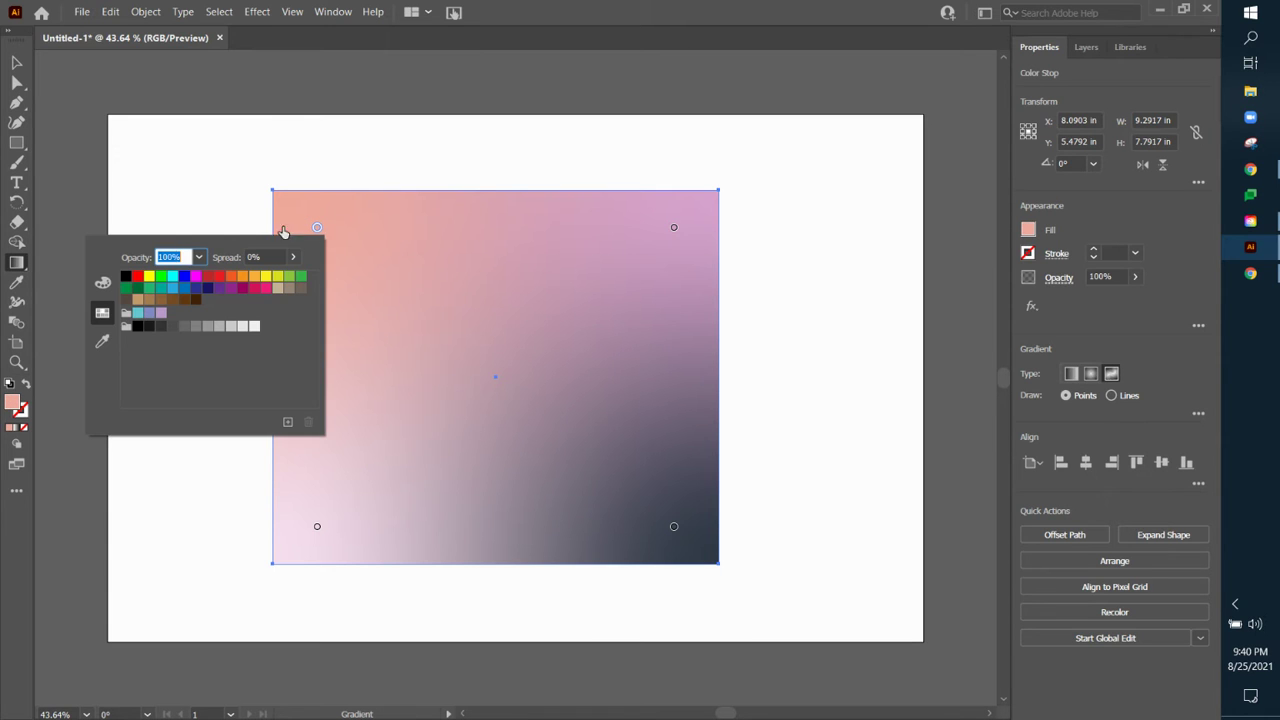
pyautogui.click(254, 328)
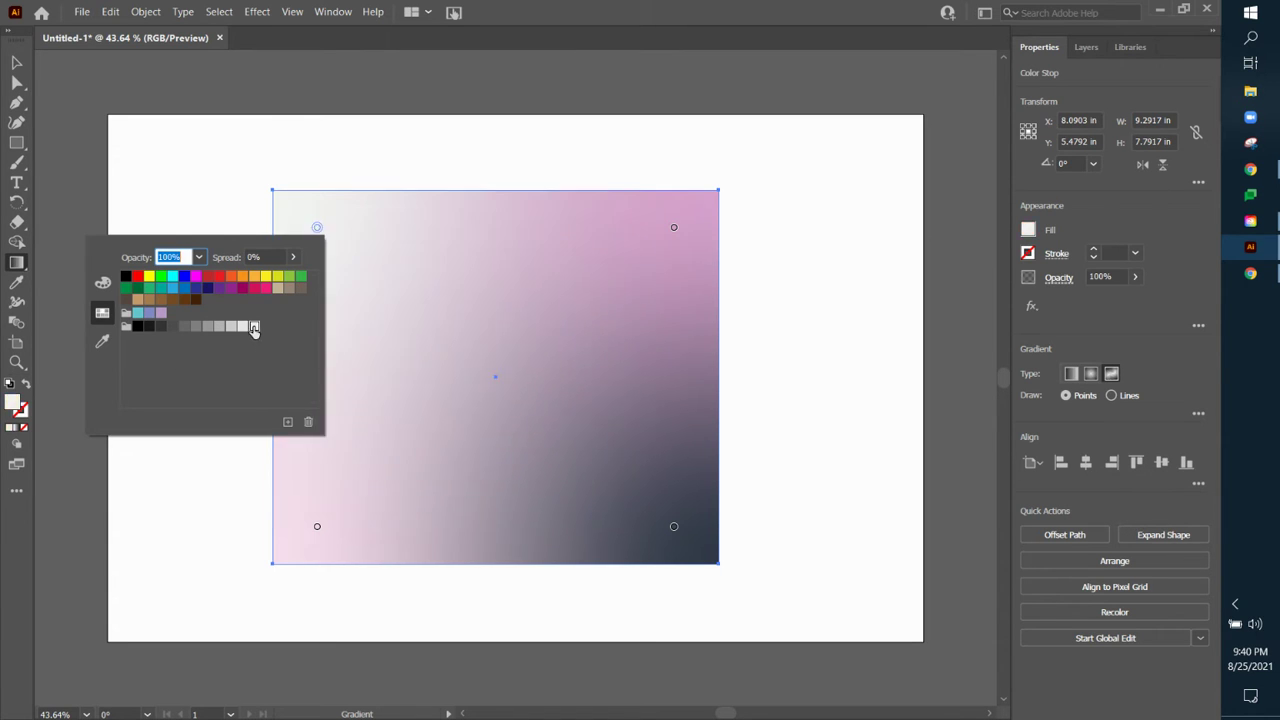
pyautogui.doubleClick(317, 529)
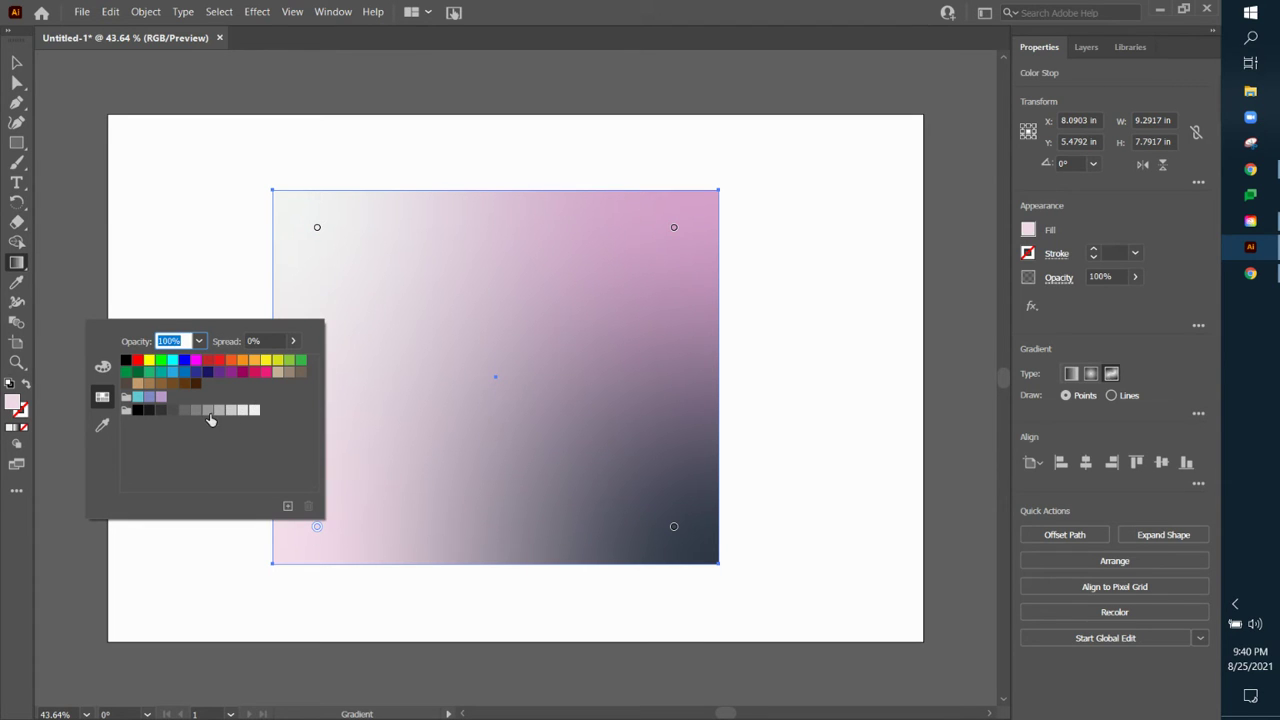
pyautogui.click(255, 411)
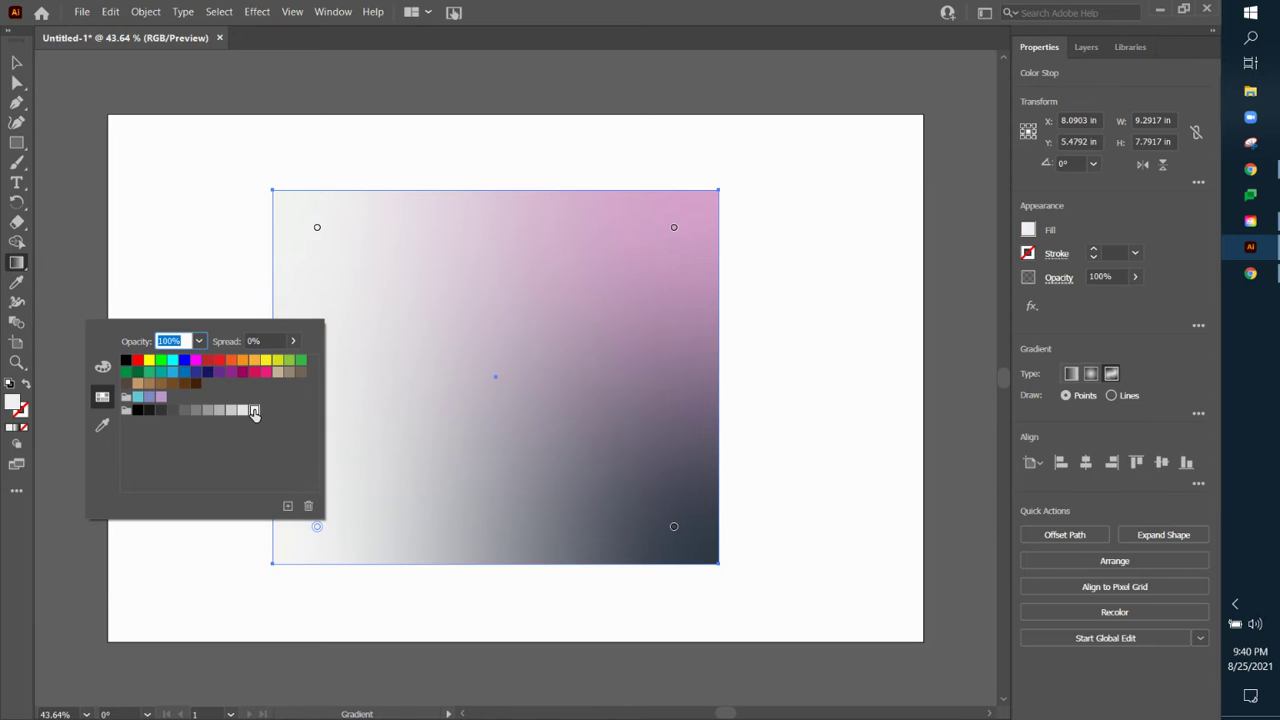
# Color the upper-right and lower-right gradient stops pure blue
pyautogui.doubleClick(673, 229)
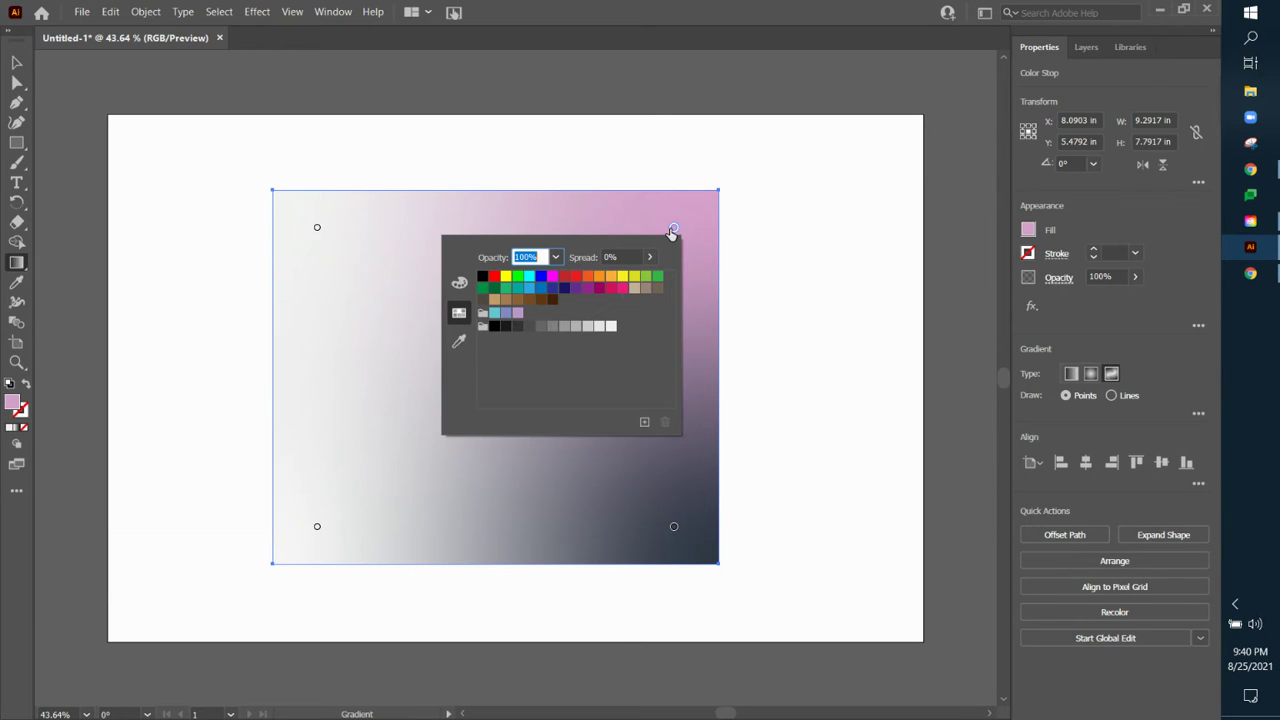
pyautogui.click(541, 278)
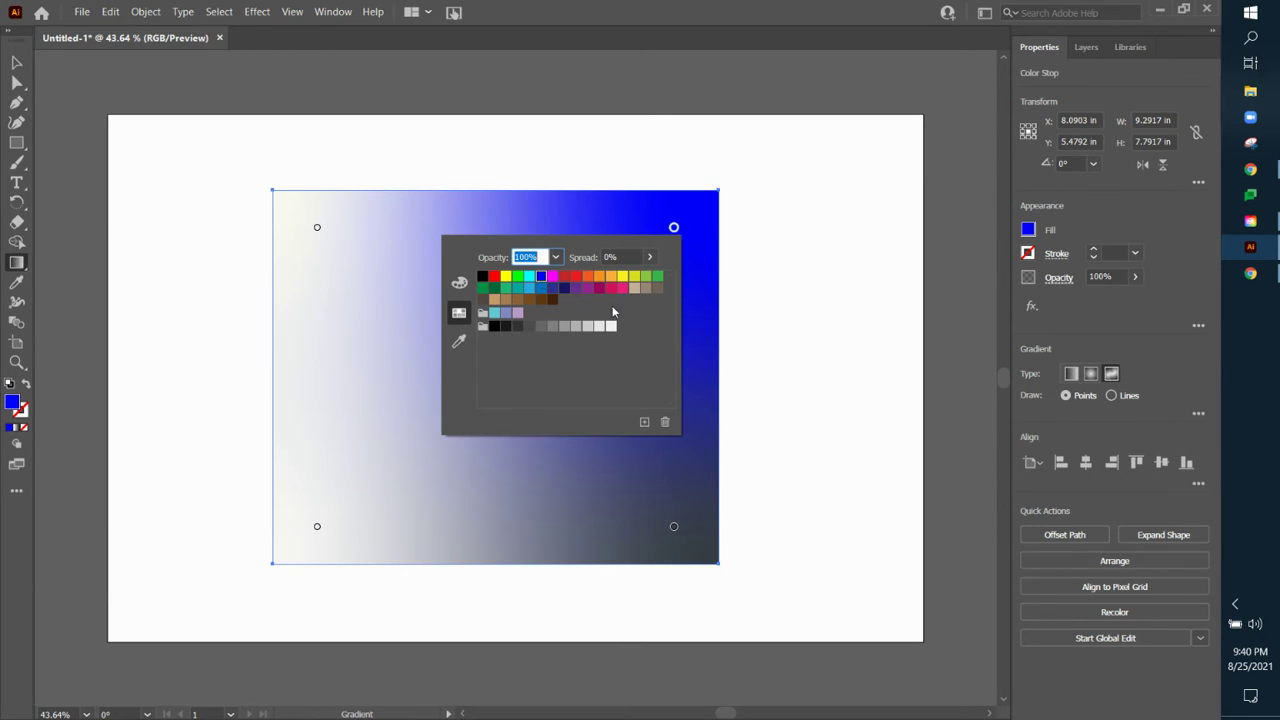
pyautogui.click(674, 527)
pyautogui.doubleClick(674, 527)
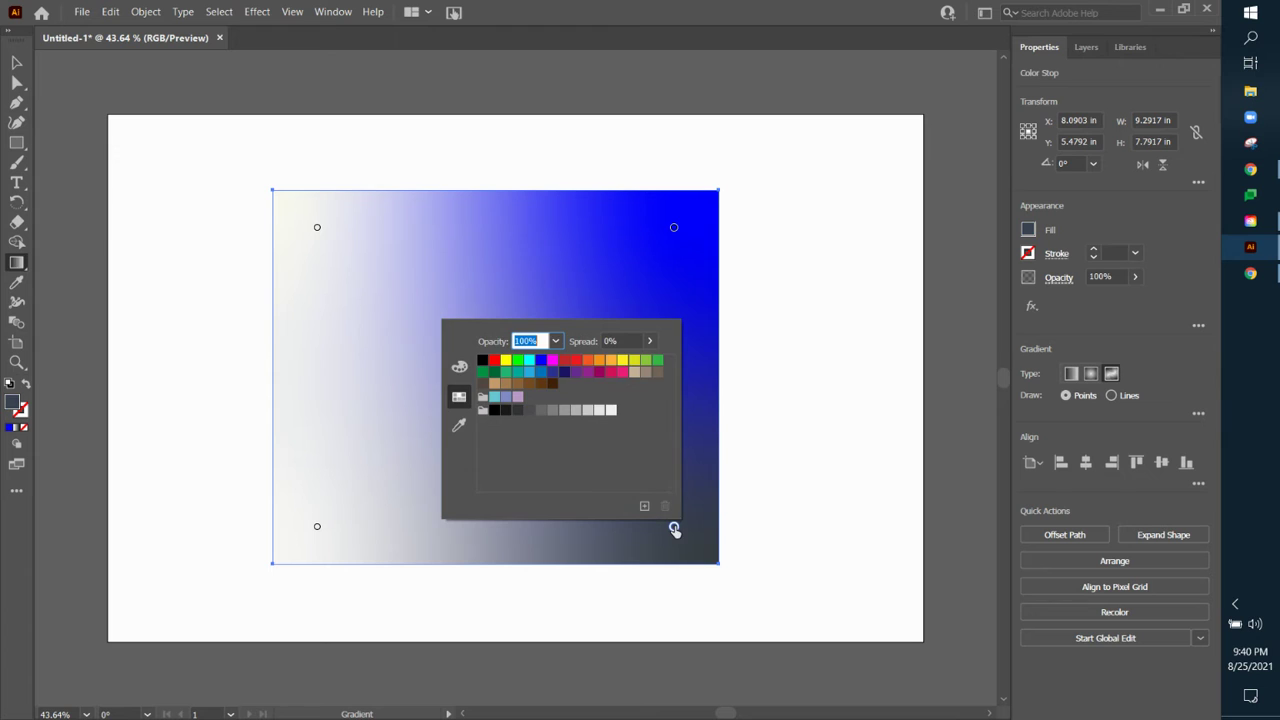
pyautogui.click(541, 362)
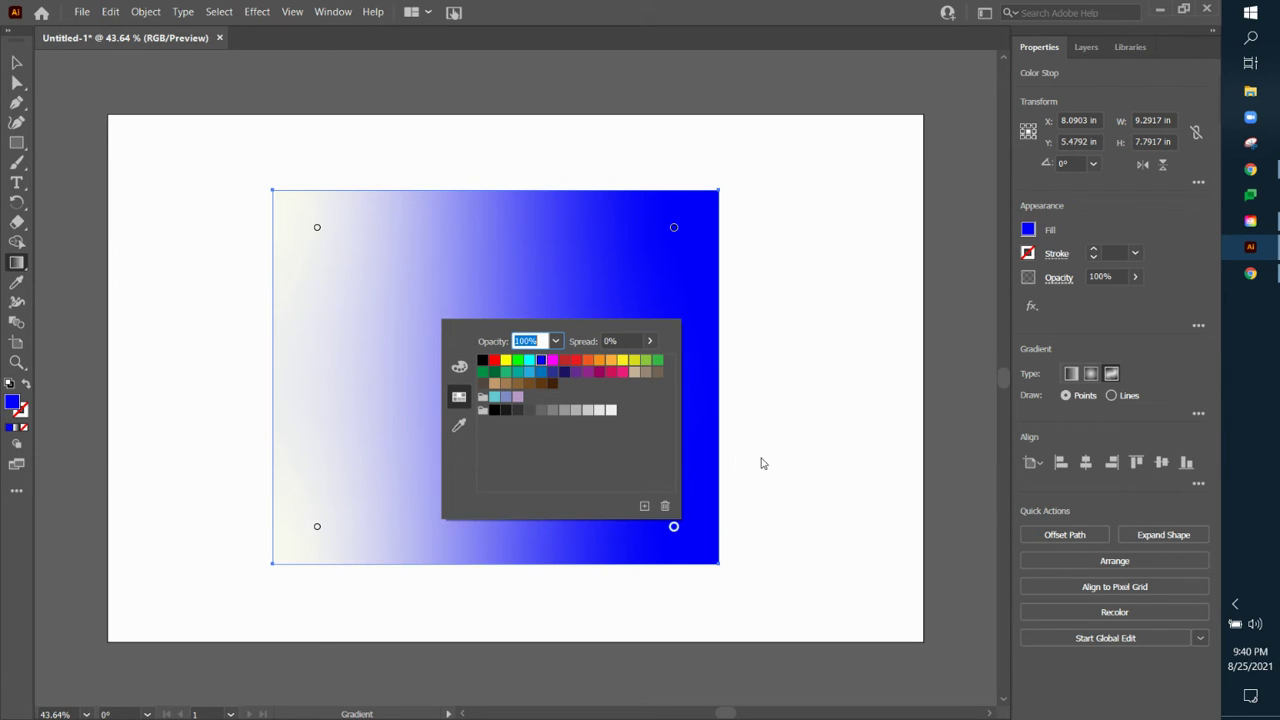
pyautogui.click(817, 332)
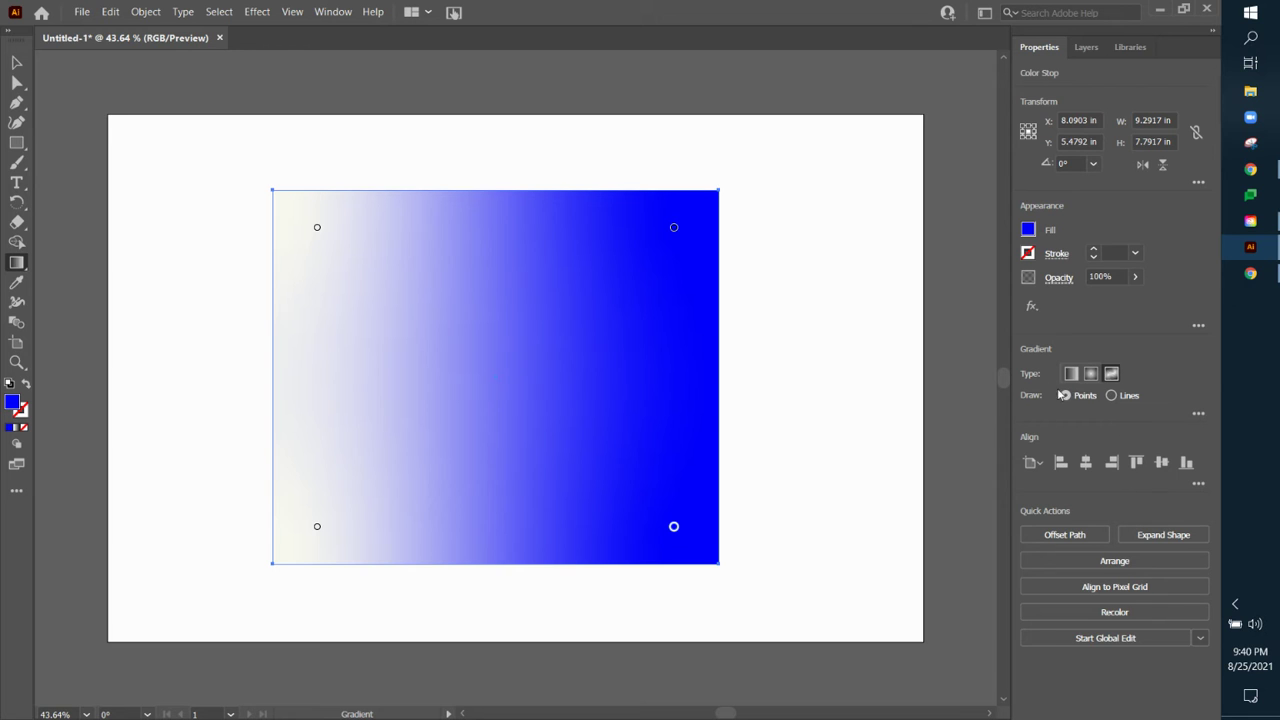
# Remove the lower-right color stop and replace it with a new pure blue stop near the same corner
pyautogui.moveTo(674, 528); pyautogui.dragTo(840, 540)
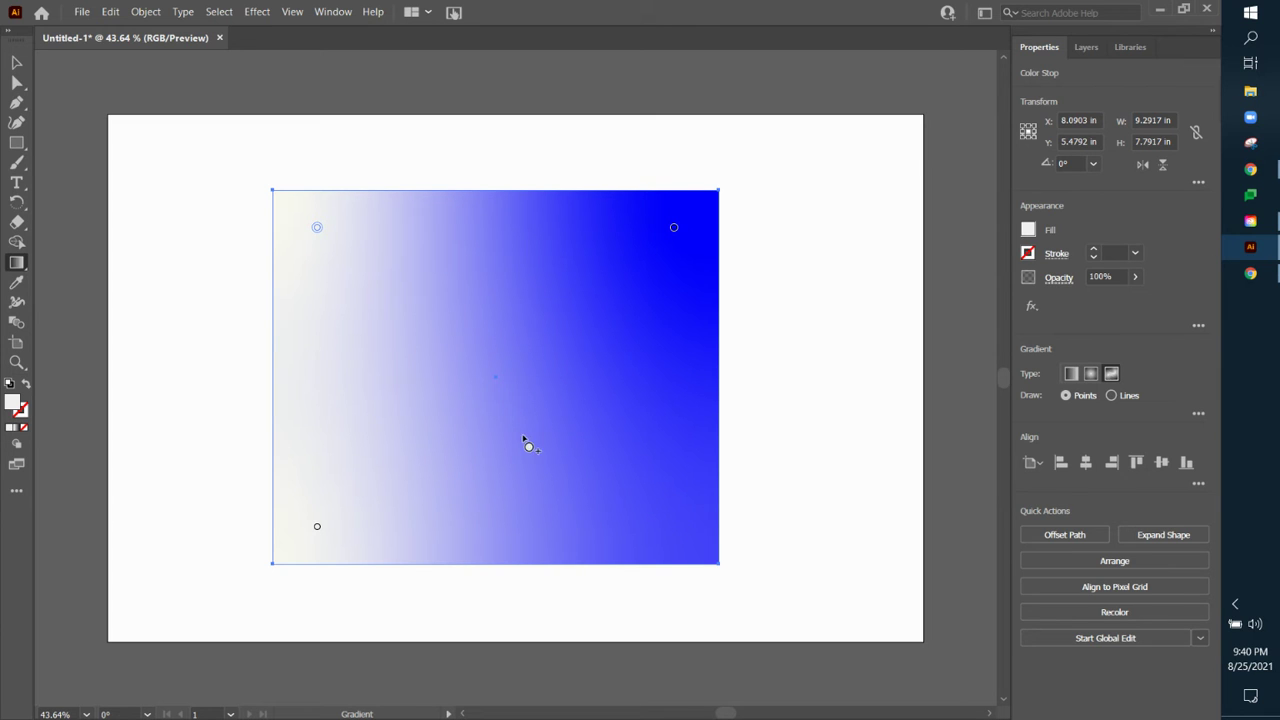
pyautogui.click(666, 517)
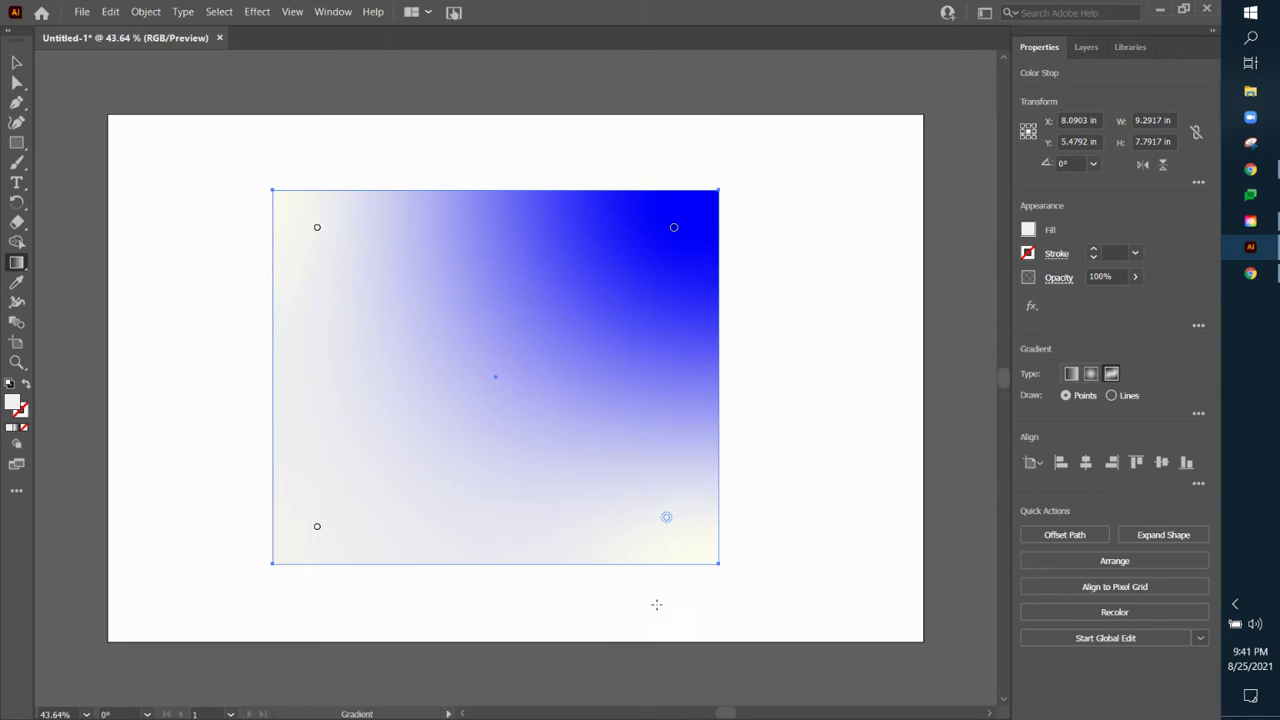
pyautogui.doubleClick(666, 519)
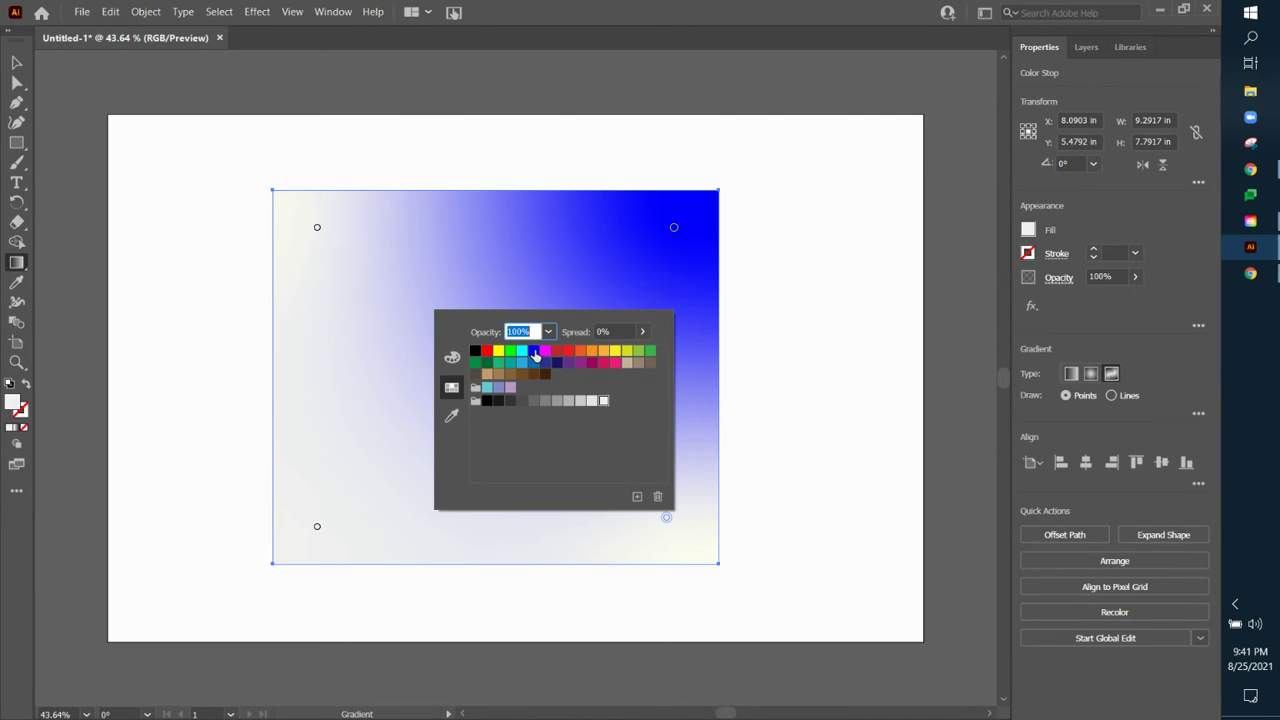
pyautogui.click(533, 351)
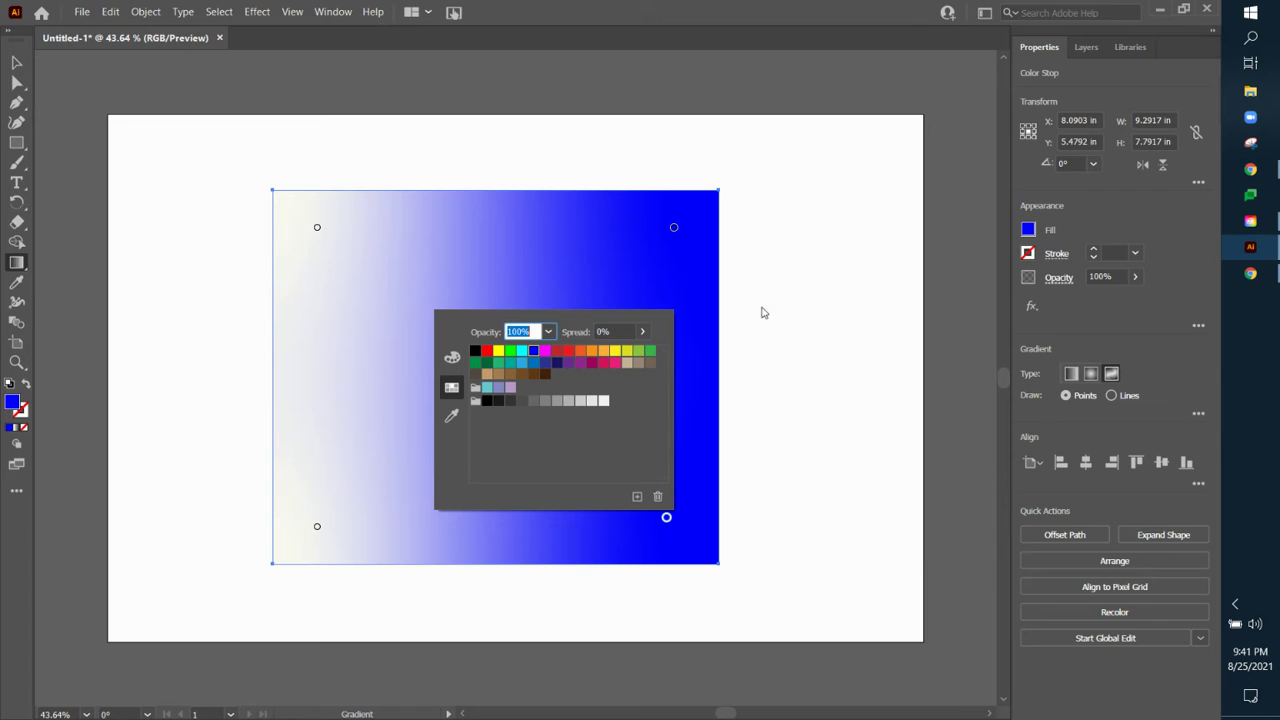
# Move the upper-right blue stop inward and enlarge the spread of both the blue stop and the upper-left light stop
pyautogui.click(672, 228)
pyautogui.moveTo(672, 228); pyautogui.dragTo(591, 329)
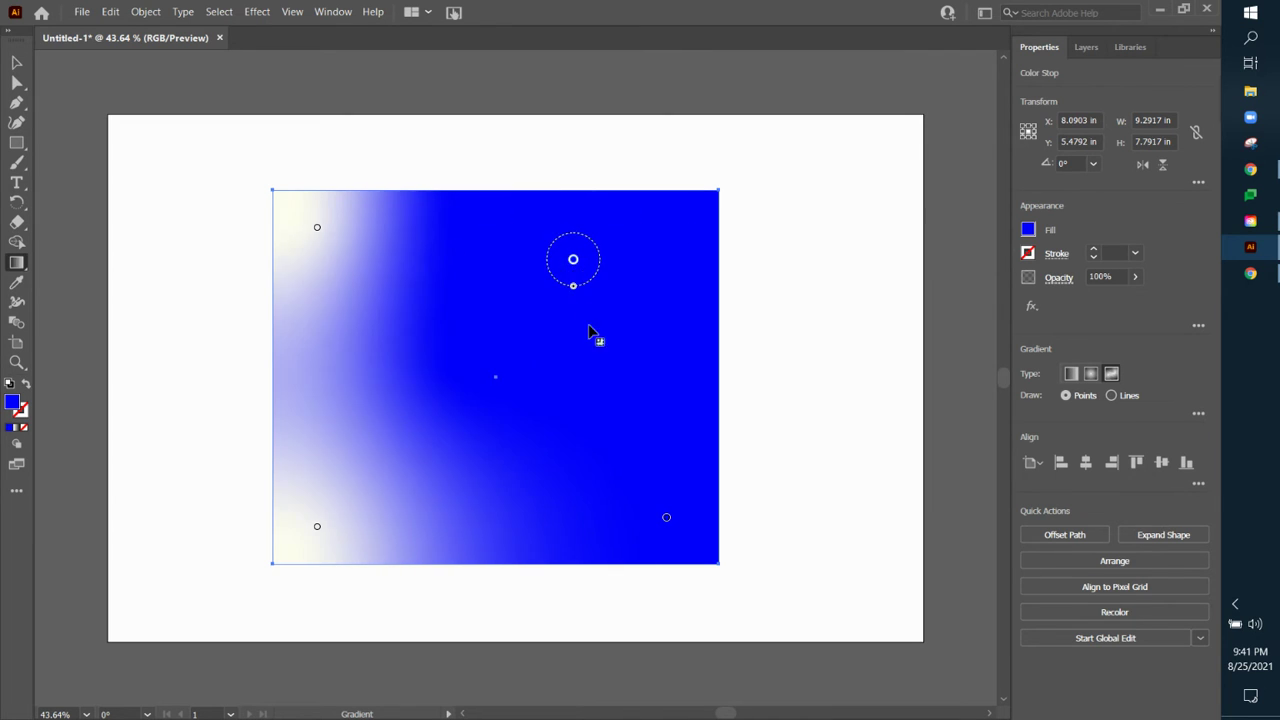
pyautogui.click(317, 227)
pyautogui.moveTo(316, 243)
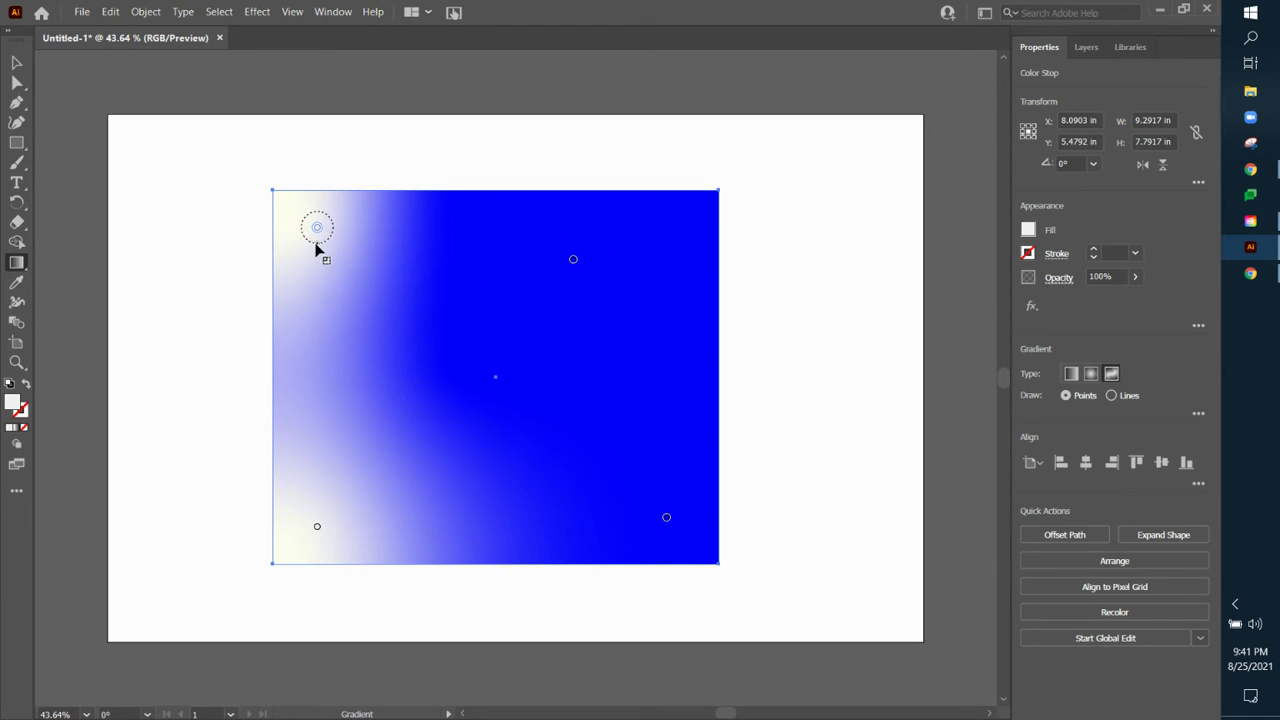
pyautogui.moveTo(316, 250); pyautogui.dragTo(326, 286)
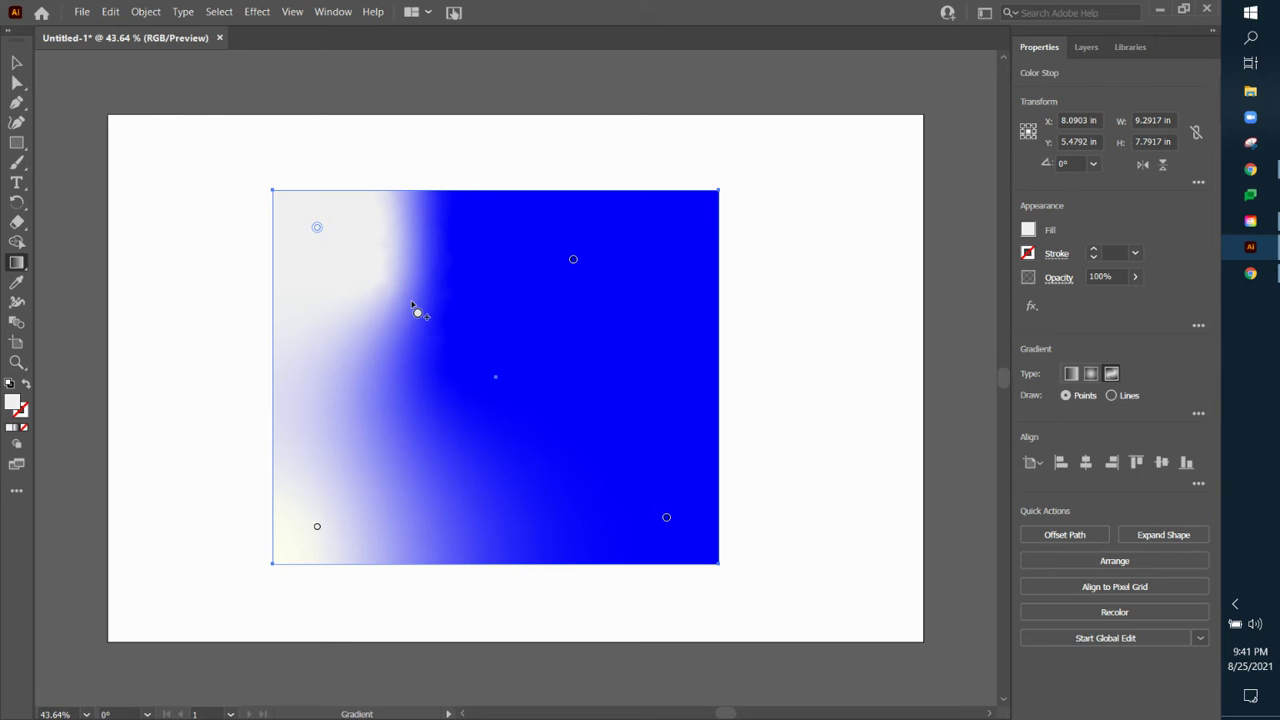
# Move the upper light stop toward the center and partway back, and shift the upper blue stop out toward the right edge
pyautogui.moveTo(320, 238)
pyautogui.moveTo(316, 231); pyautogui.dragTo(459, 255)
pyautogui.moveTo(572, 265)
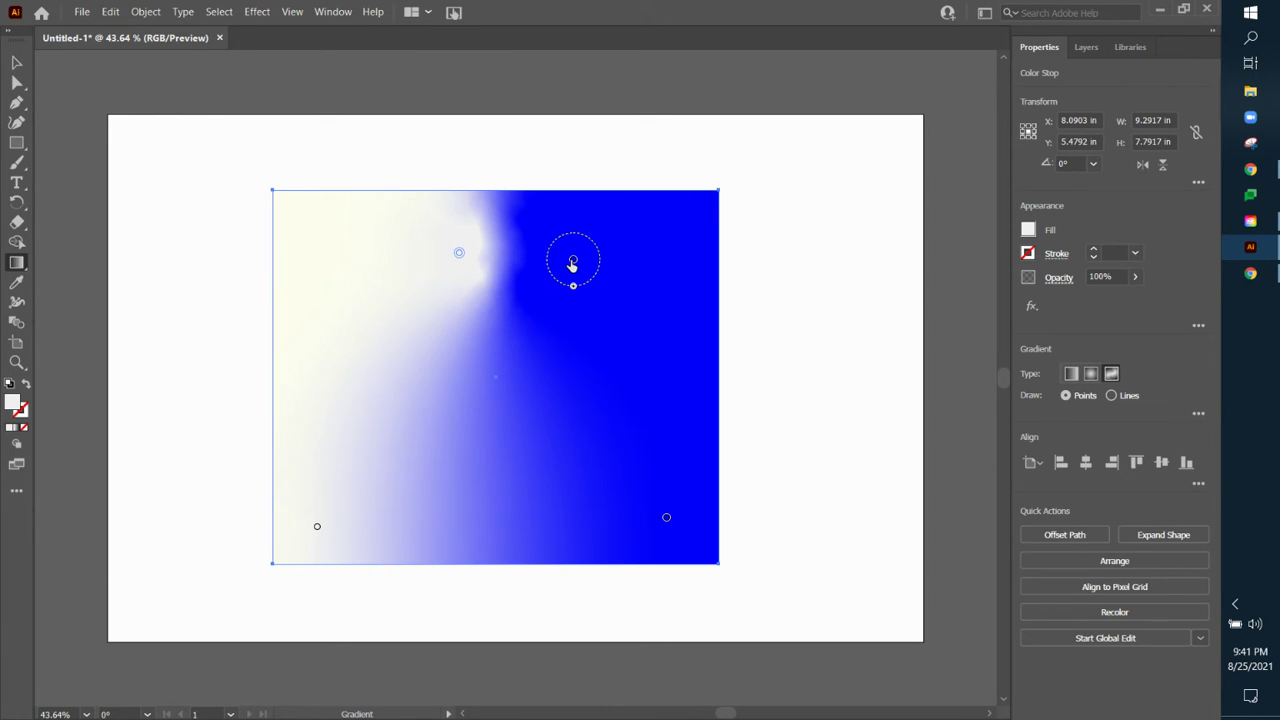
pyautogui.moveTo(572, 265); pyautogui.dragTo(677, 265)
pyautogui.moveTo(457, 257); pyautogui.dragTo(352, 259)
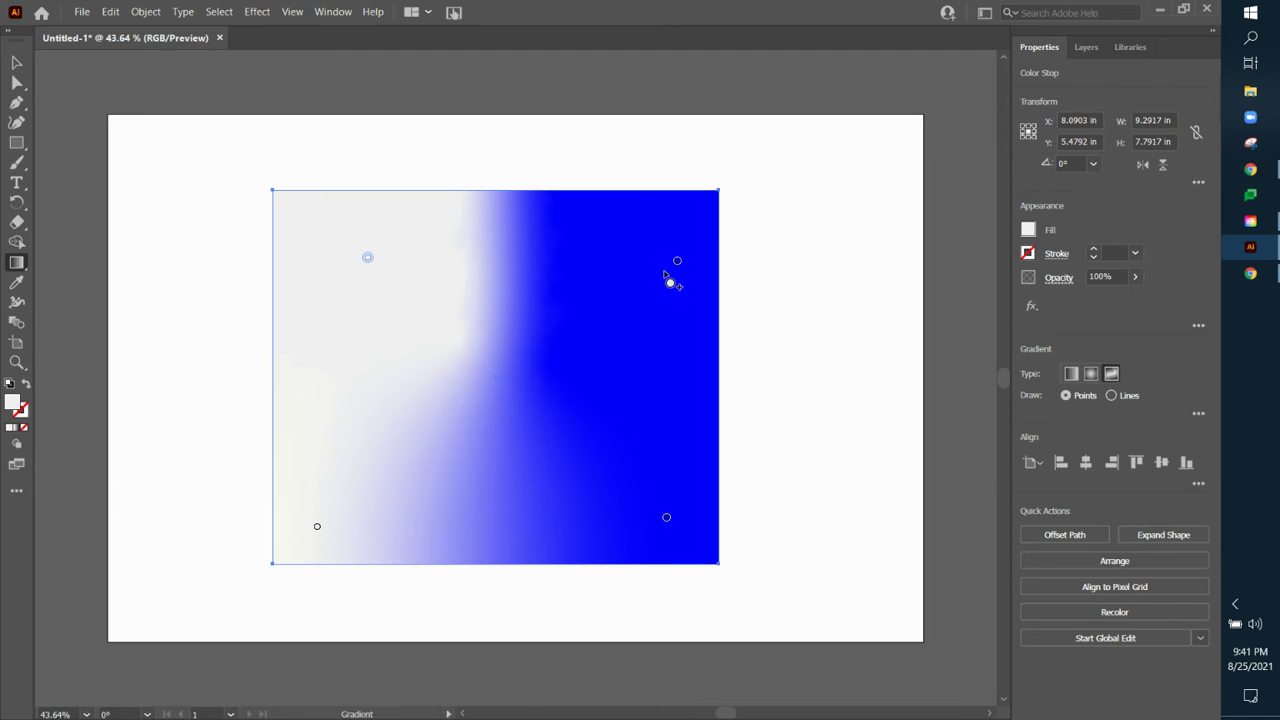
# Add three light color stops: one near the rectangle's center and two in its blue right half
pyautogui.click(676, 262)
pyautogui.click(510, 349)
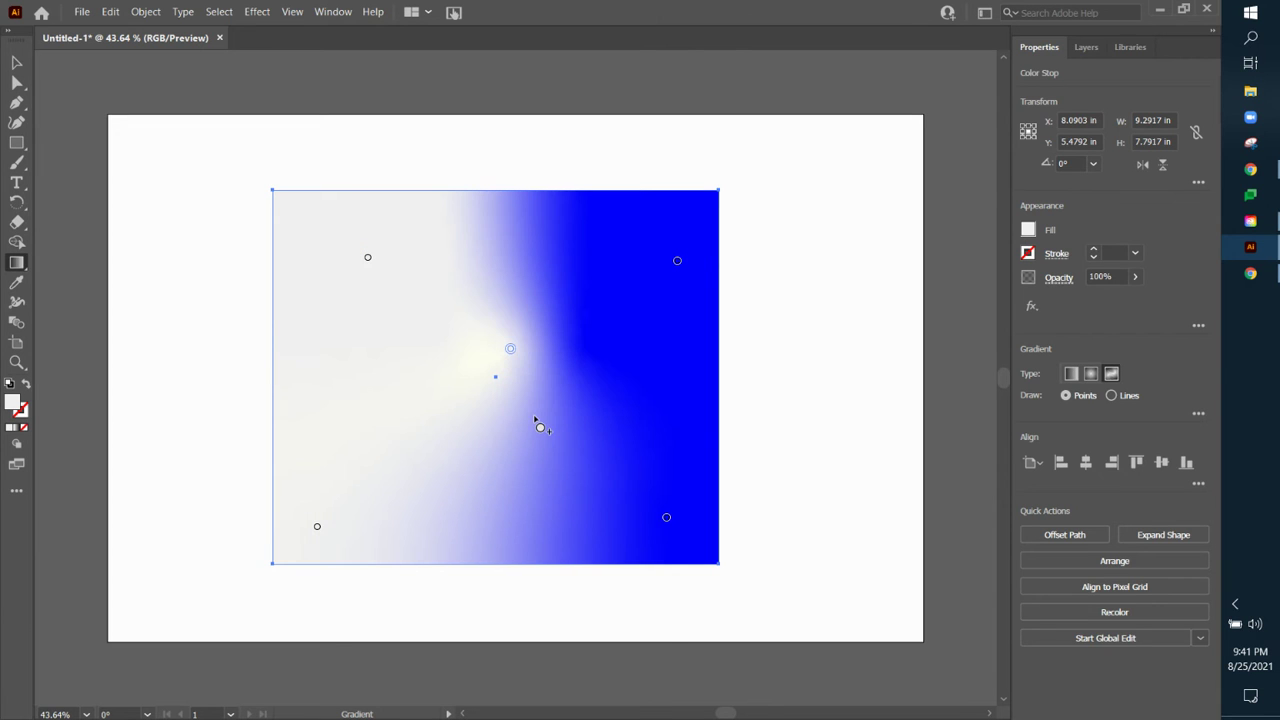
pyautogui.click(632, 401)
pyautogui.click(630, 279)
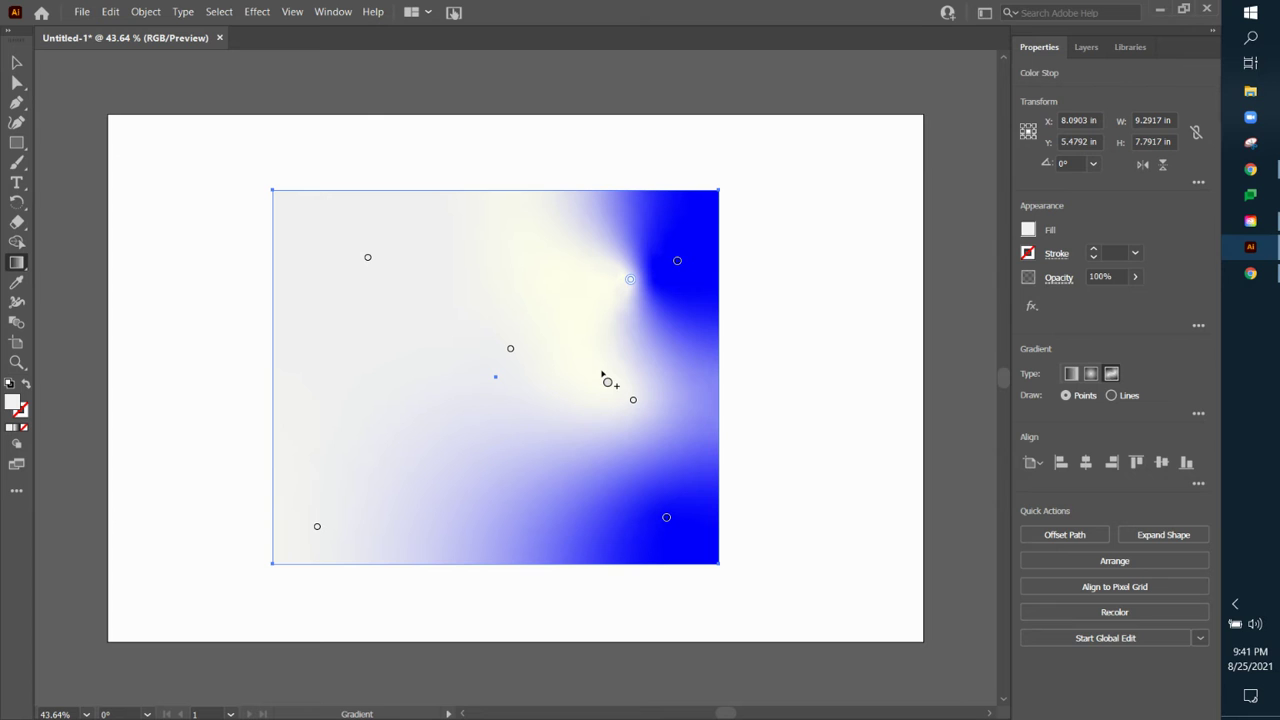
# Undo the three added light color stops
pyautogui.press('v')
pyautogui.hotkey('ctrl', 'z')
pyautogui.hotkey('ctrl', 'z')
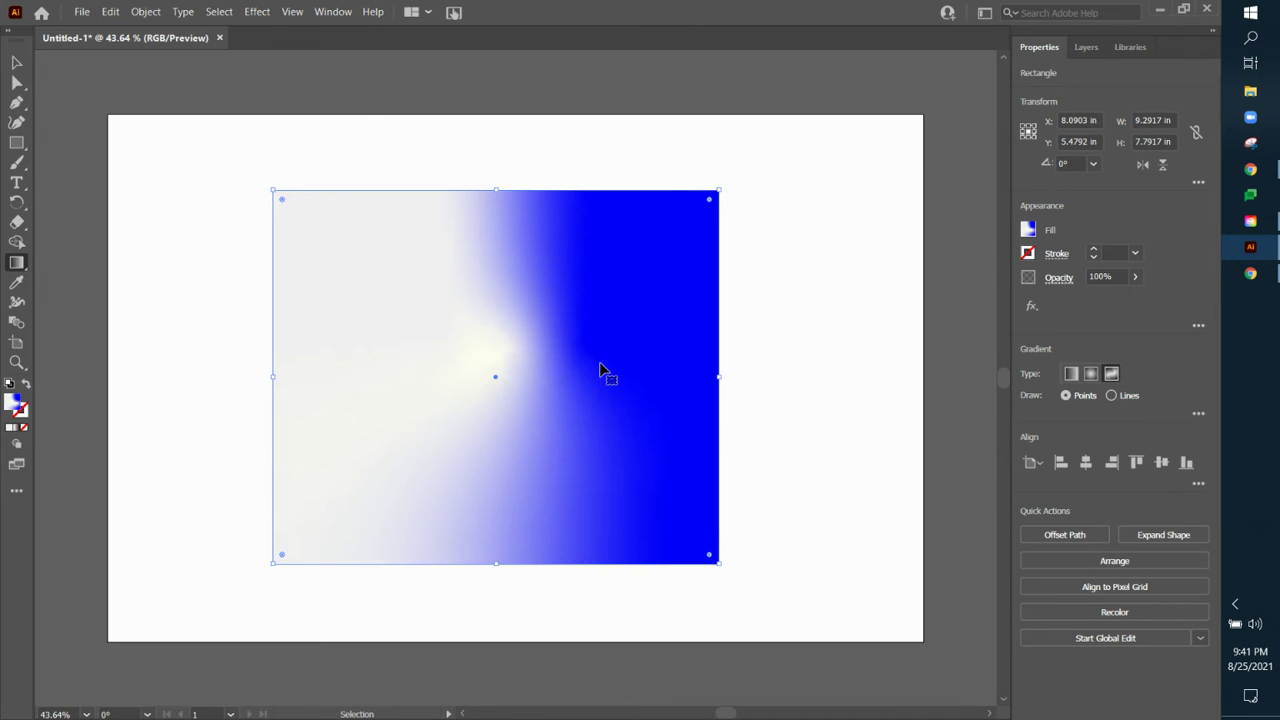
pyautogui.hotkey('ctrl', 'z')
# With the Gradient tool, remove the lower-right blue stop and the upper-left light stop from the rectangle
pyautogui.press('g')
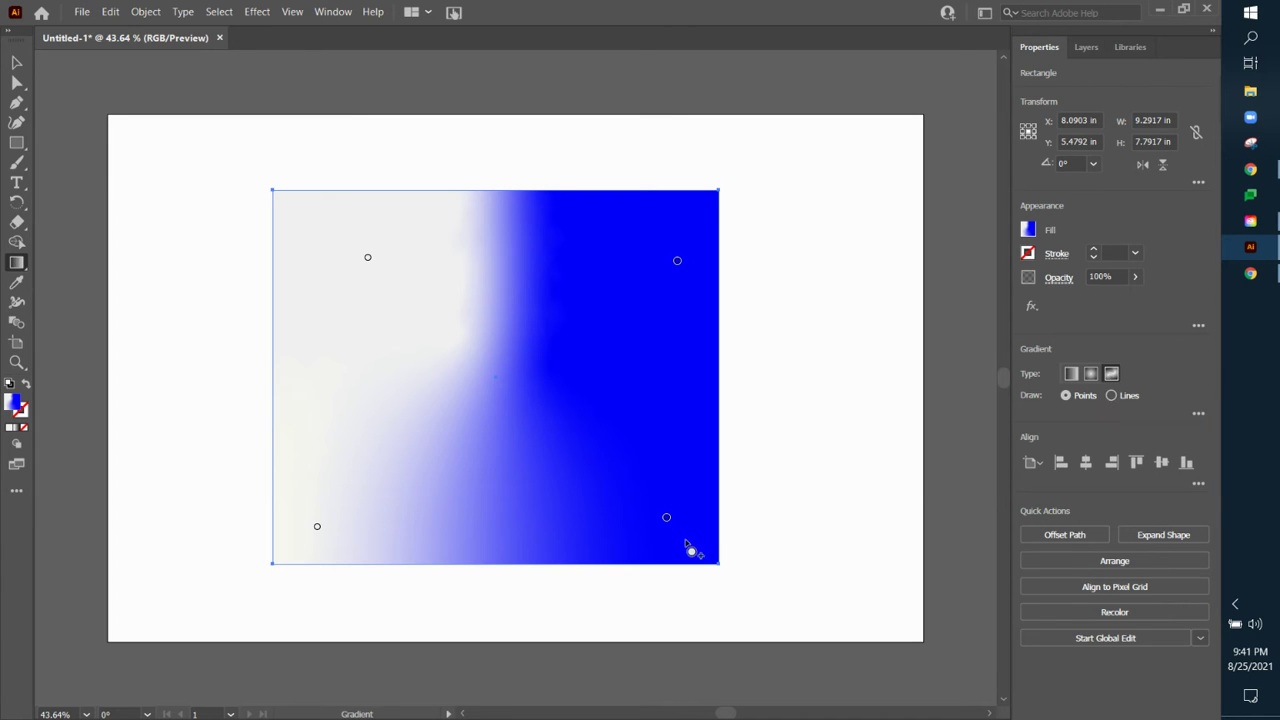
pyautogui.moveTo(666, 519); pyautogui.dragTo(804, 532)
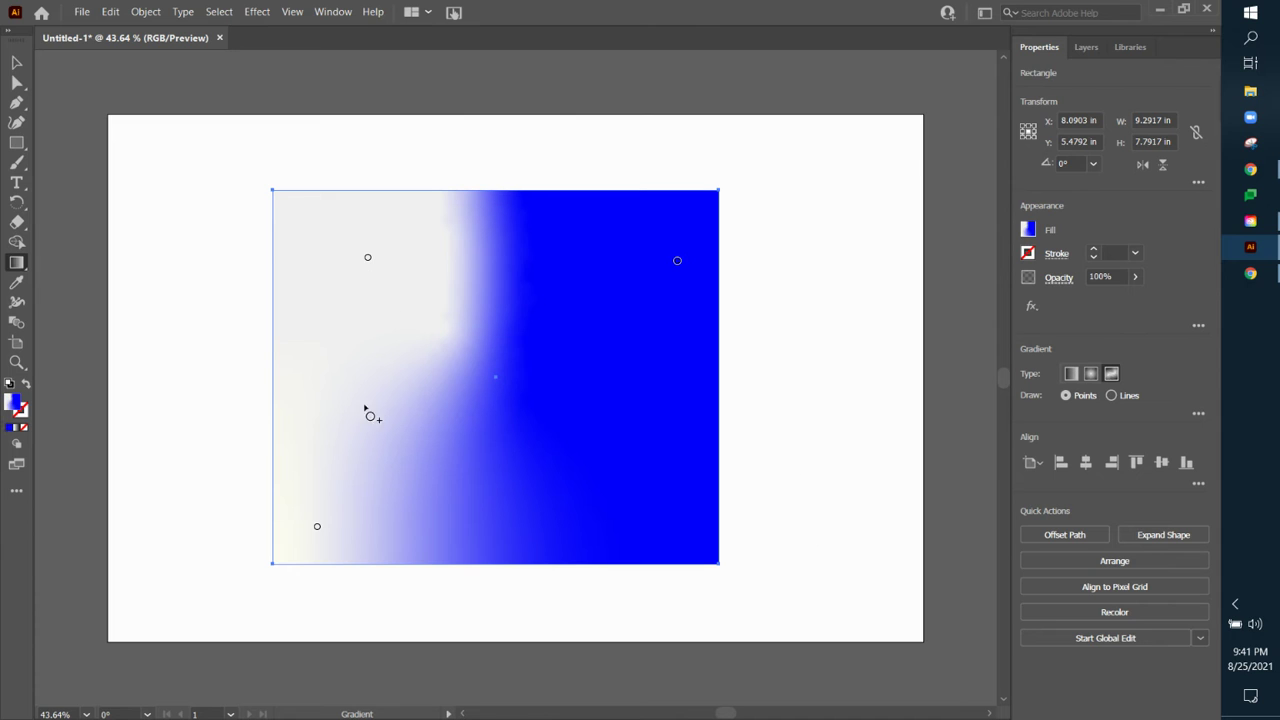
pyautogui.moveTo(367, 257); pyautogui.dragTo(177, 198)
# Reduce the spread of the upper-right blue stop and enlarge the spread of the lower-left light stop
pyautogui.click(678, 262)
pyautogui.moveTo(677, 290); pyautogui.dragTo(677, 268)
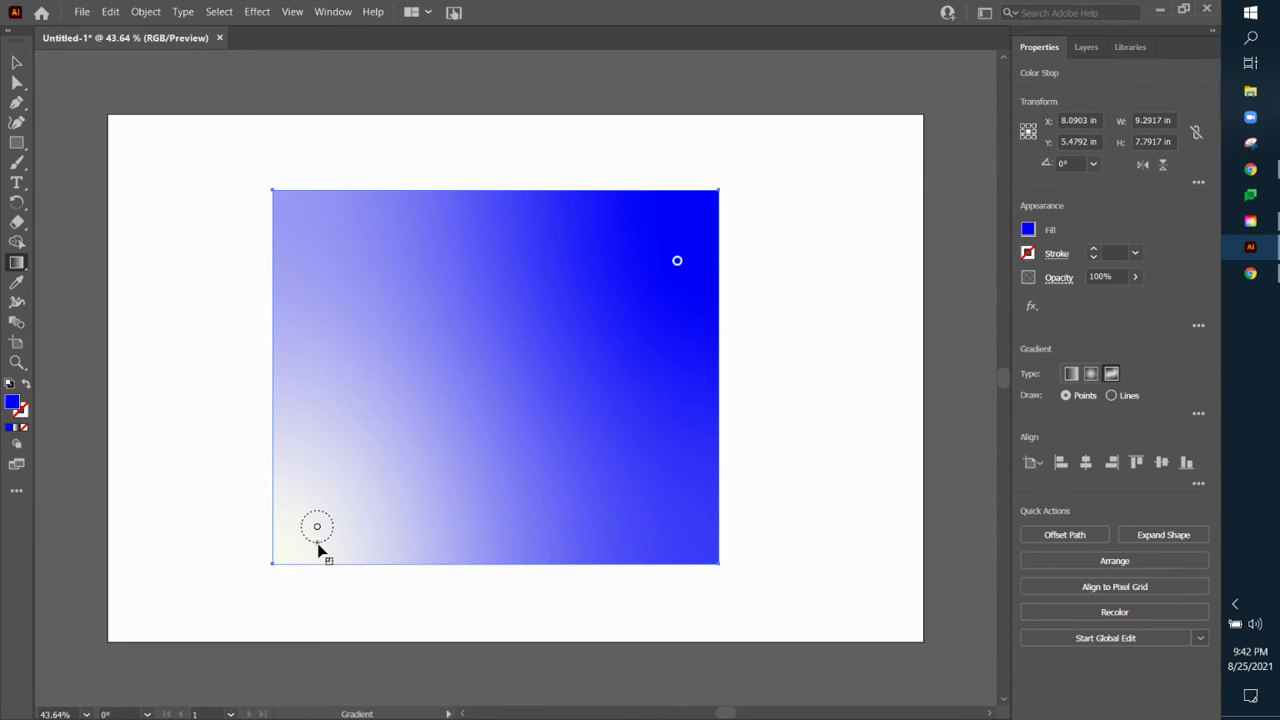
pyautogui.moveTo(320, 544); pyautogui.dragTo(321, 548)
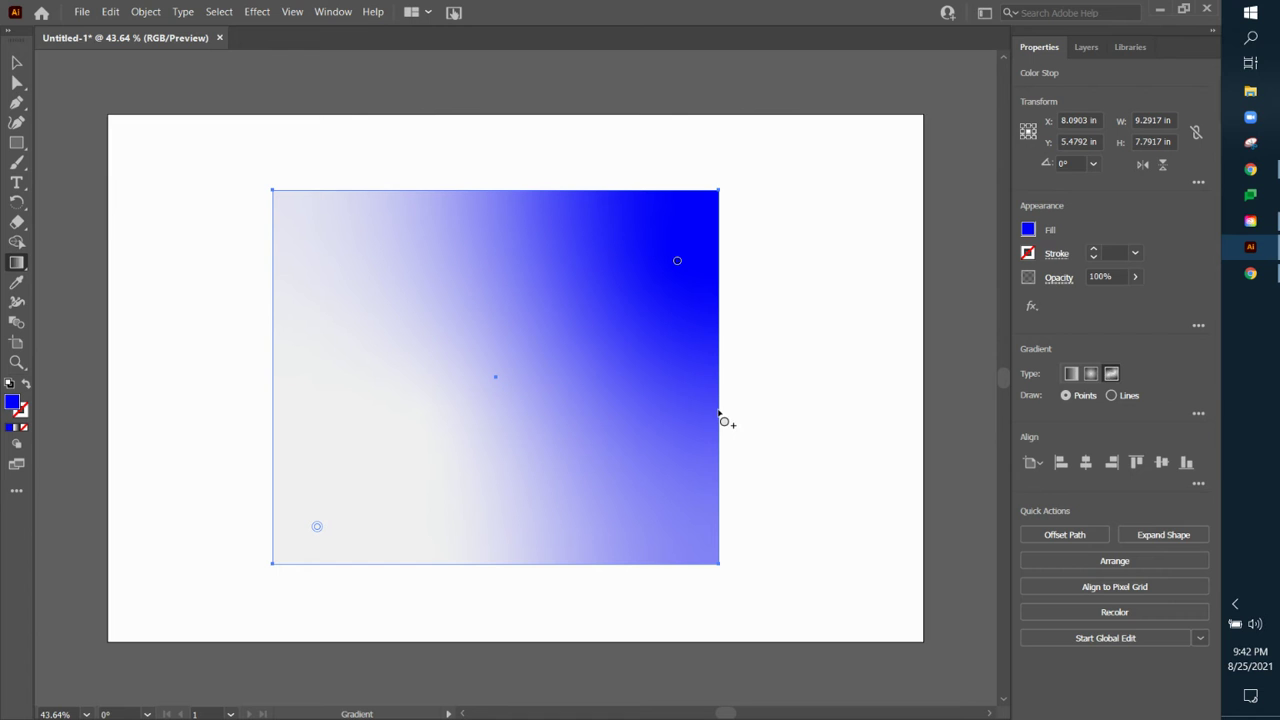
# Switch the freeform gradient to Lines and draw a curved three-stop white line from the upper-left corner through the center to the lower right
pyautogui.click(1112, 395)
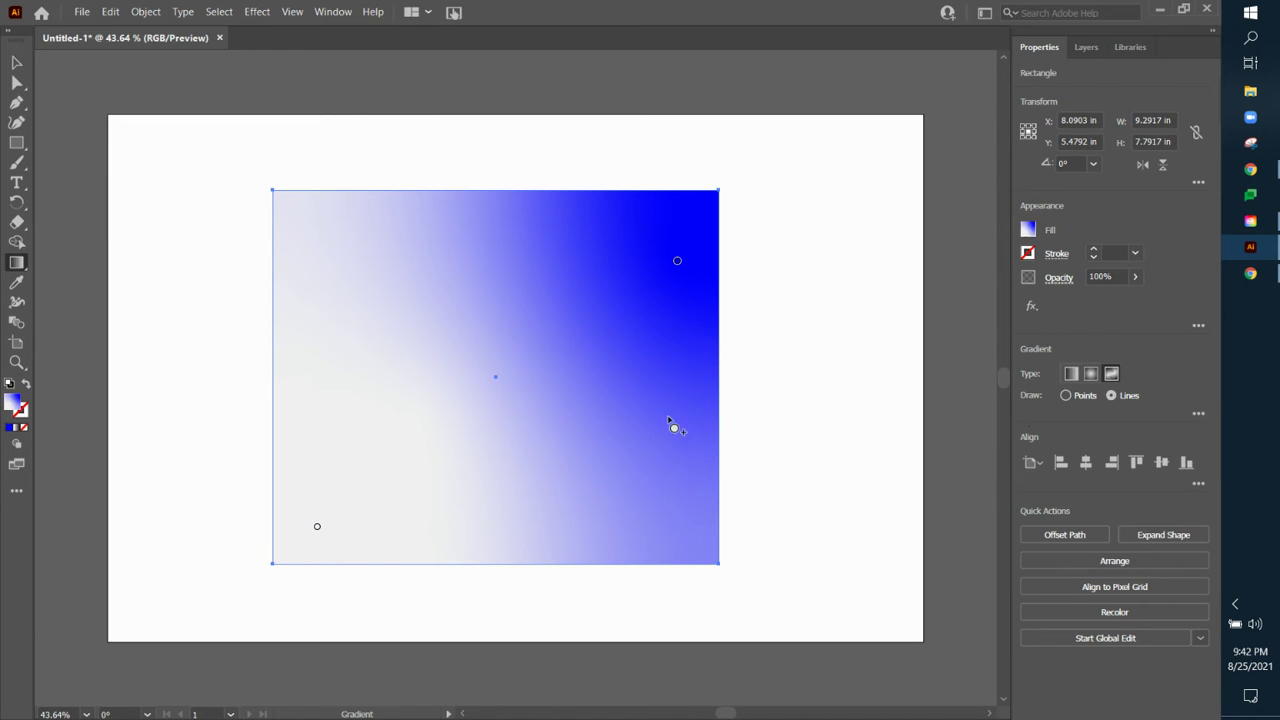
pyautogui.click(310, 226)
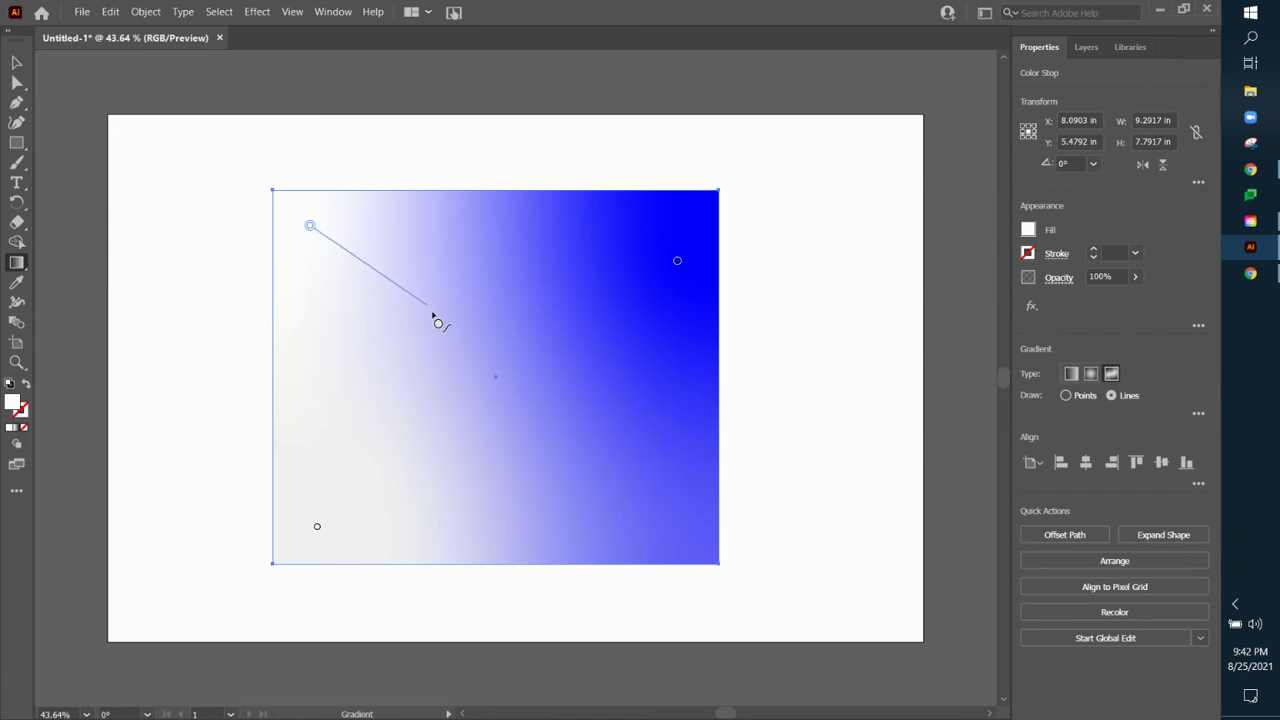
pyautogui.click(473, 356)
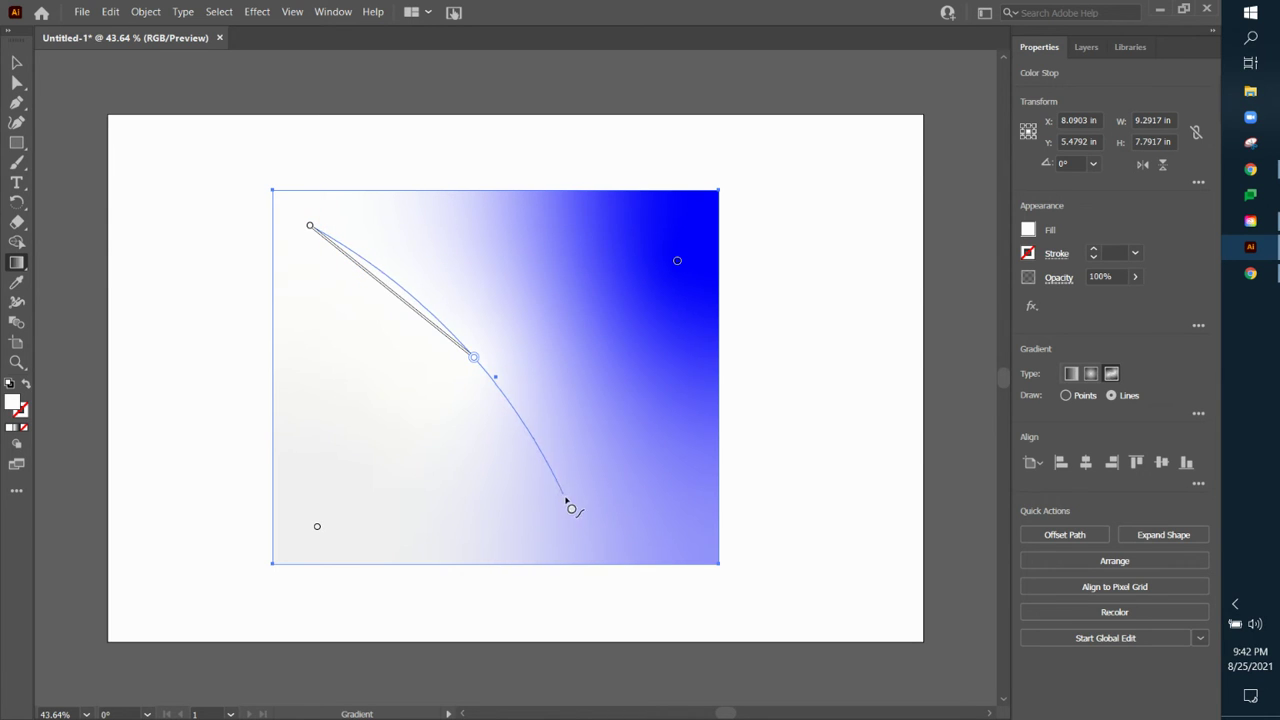
pyautogui.click(591, 536)
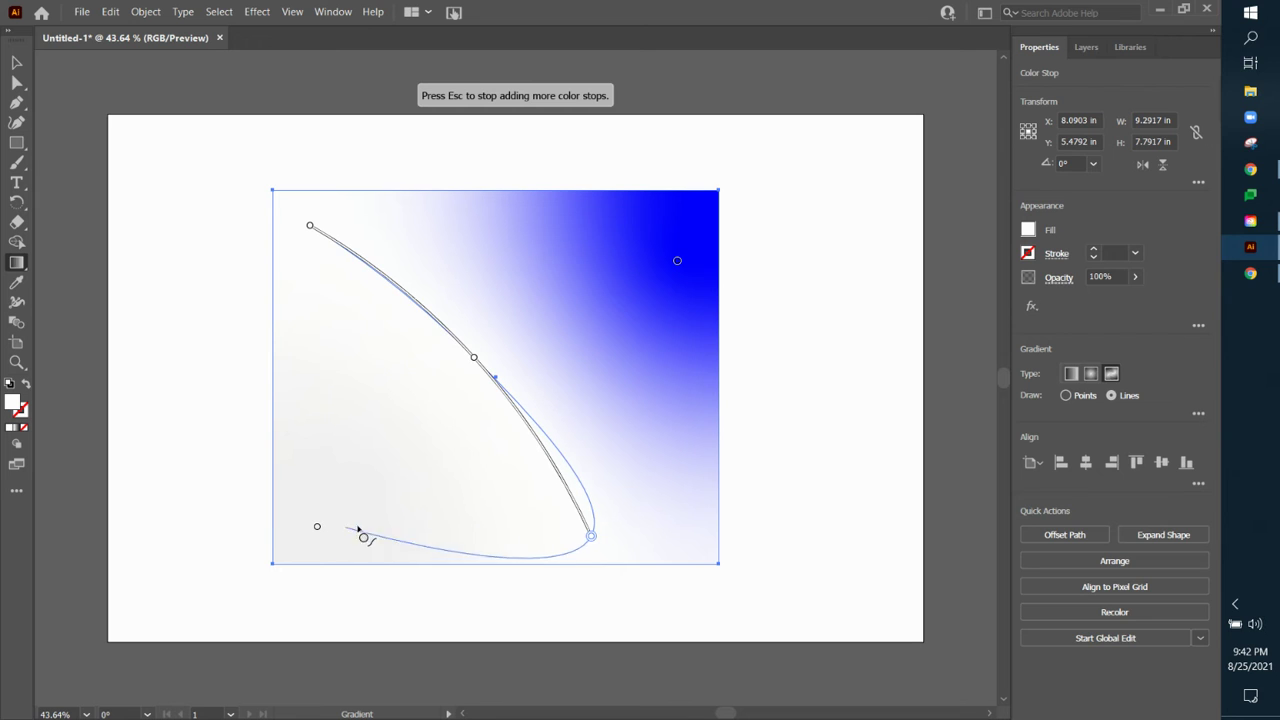
# Replace the white line's lower-right end stop, add a lower-left stop and close the line at its upper-left stop
pyautogui.click(591, 538)
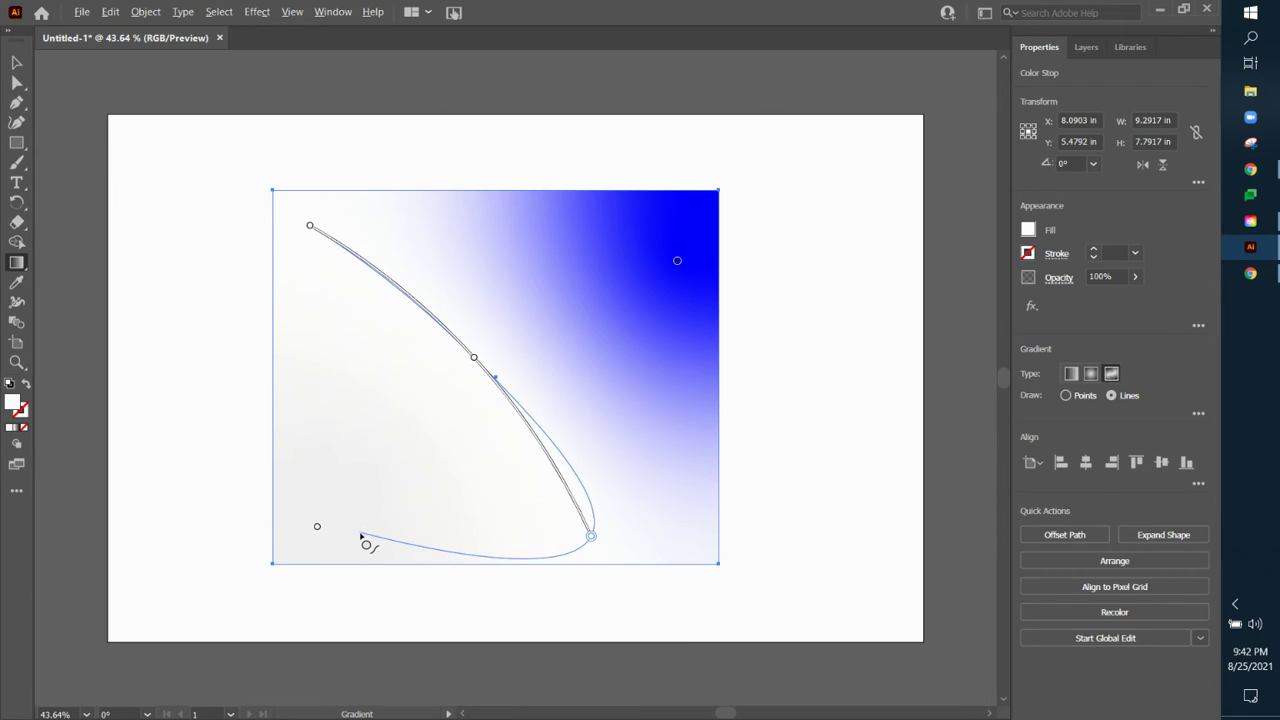
pyautogui.press('Delete')
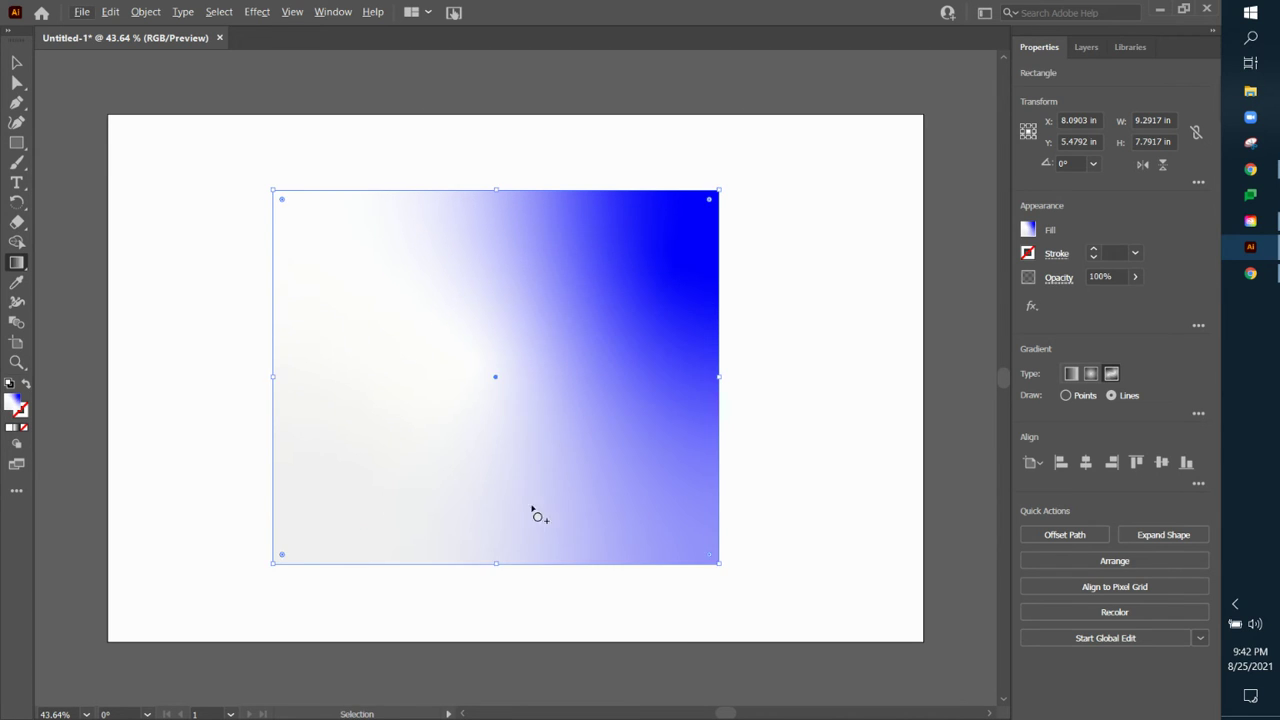
pyautogui.click(474, 359)
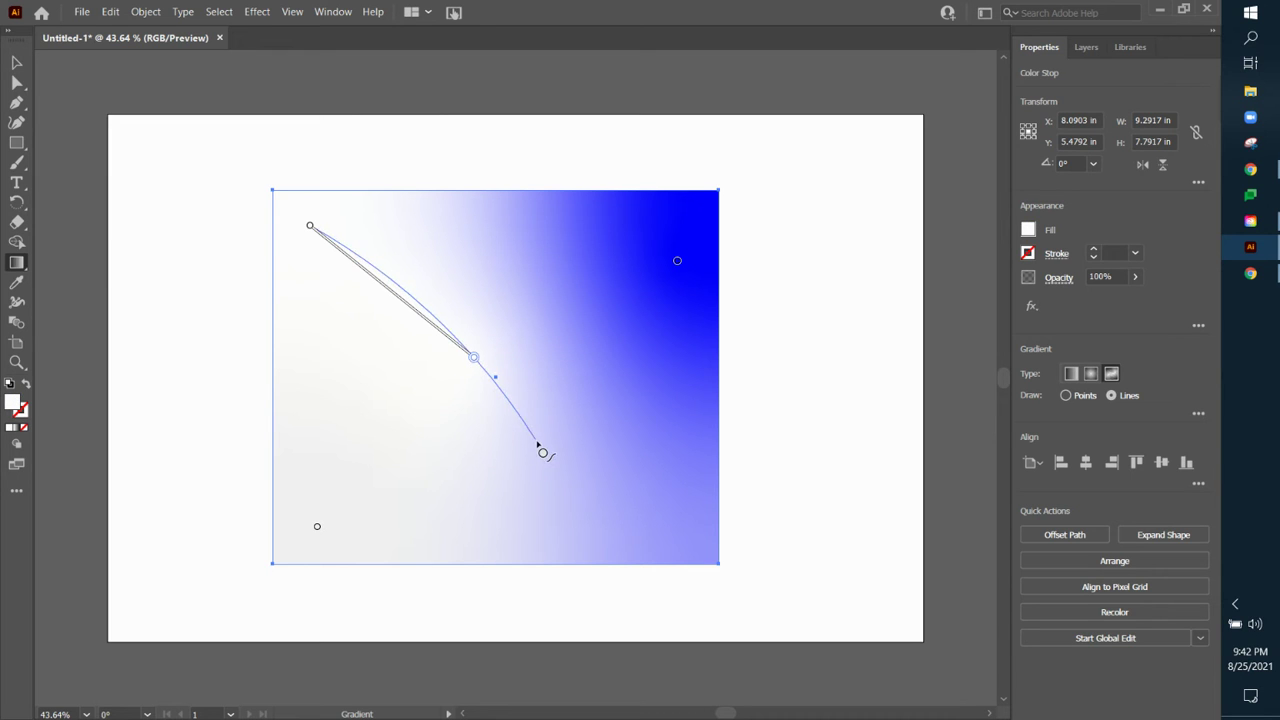
pyautogui.click(579, 522)
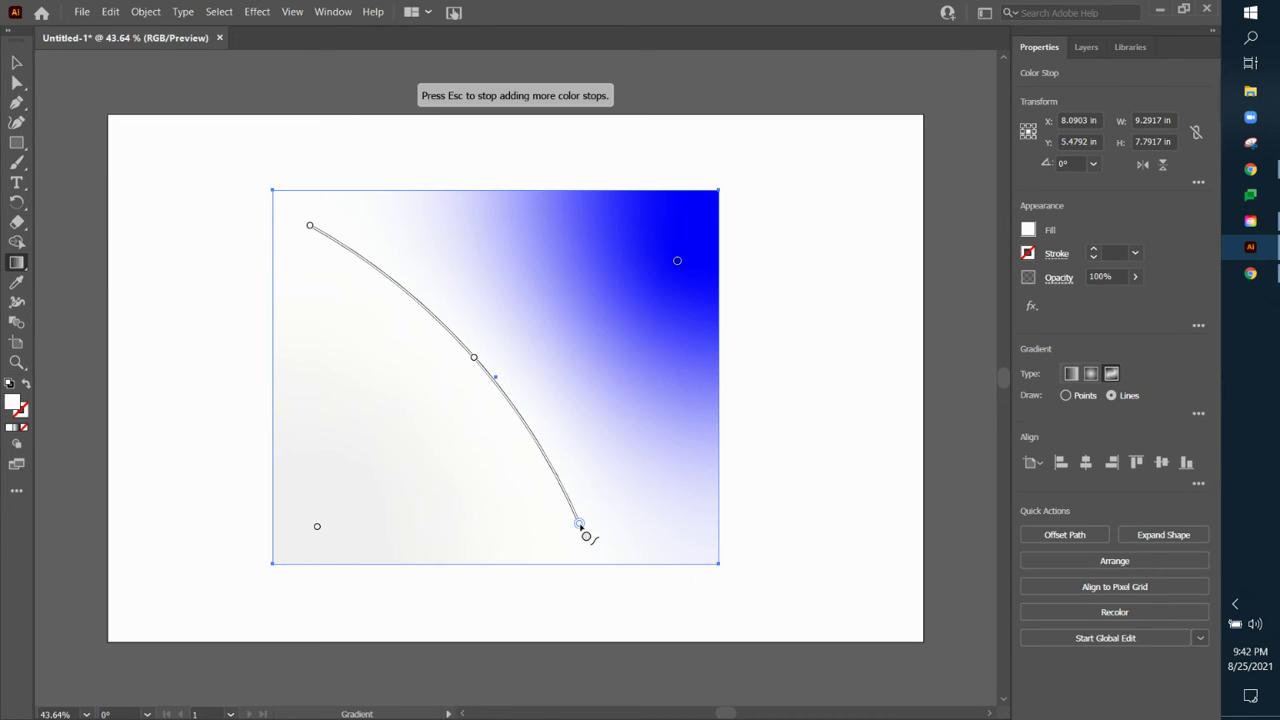
pyautogui.click(332, 524)
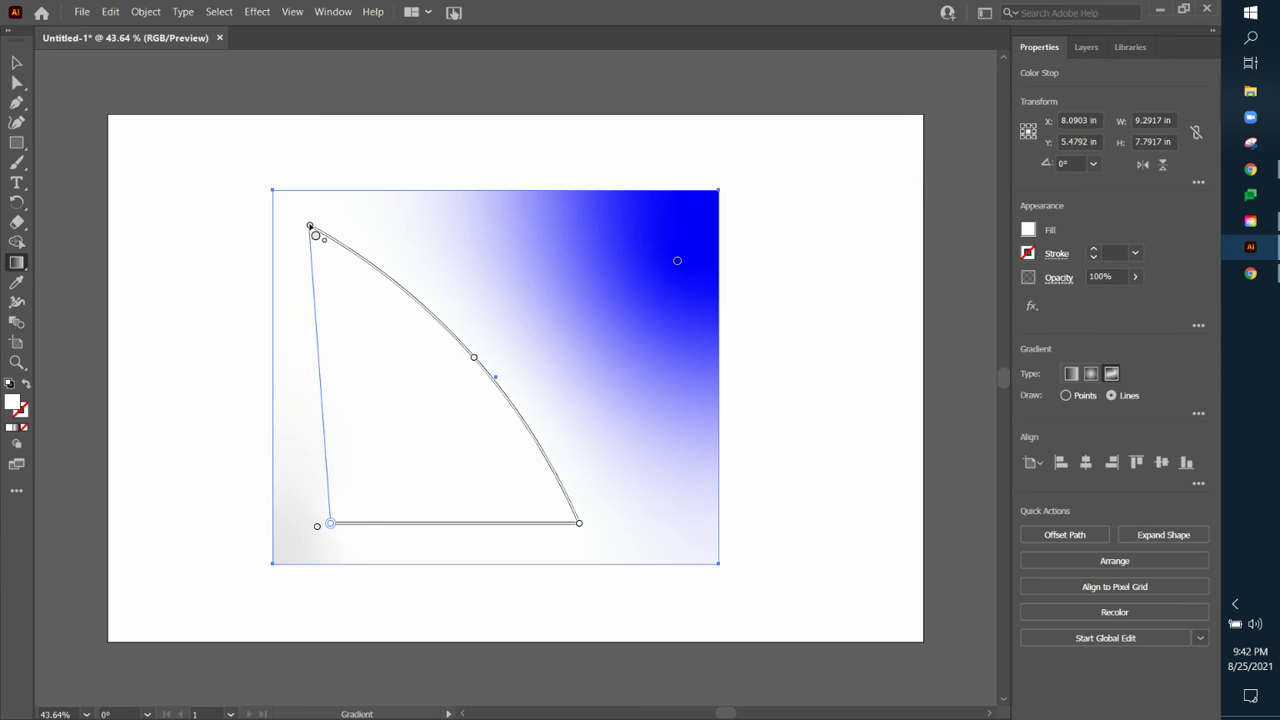
pyautogui.click(310, 226)
# Reshape the closed white line by moving its upper-left stop slightly inward and its middle stop toward the lower left
pyautogui.moveTo(311, 229); pyautogui.dragTo(333, 234)
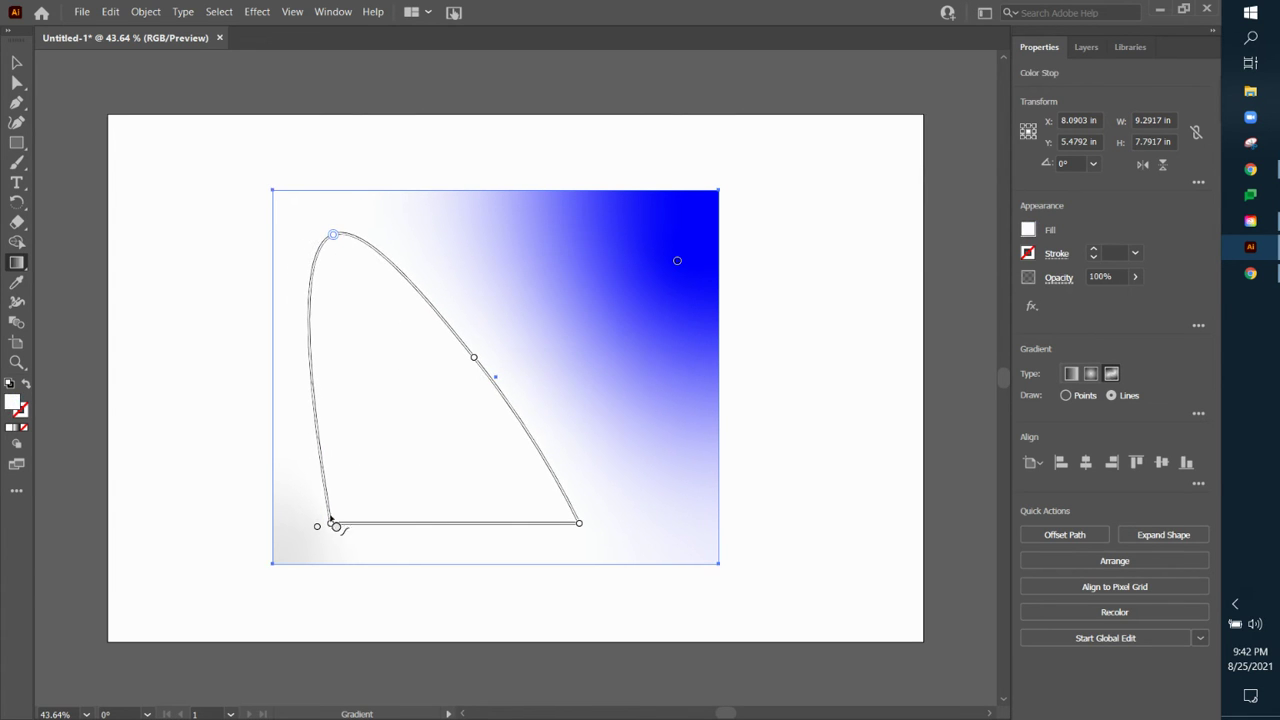
pyautogui.moveTo(475, 359); pyautogui.dragTo(425, 406)
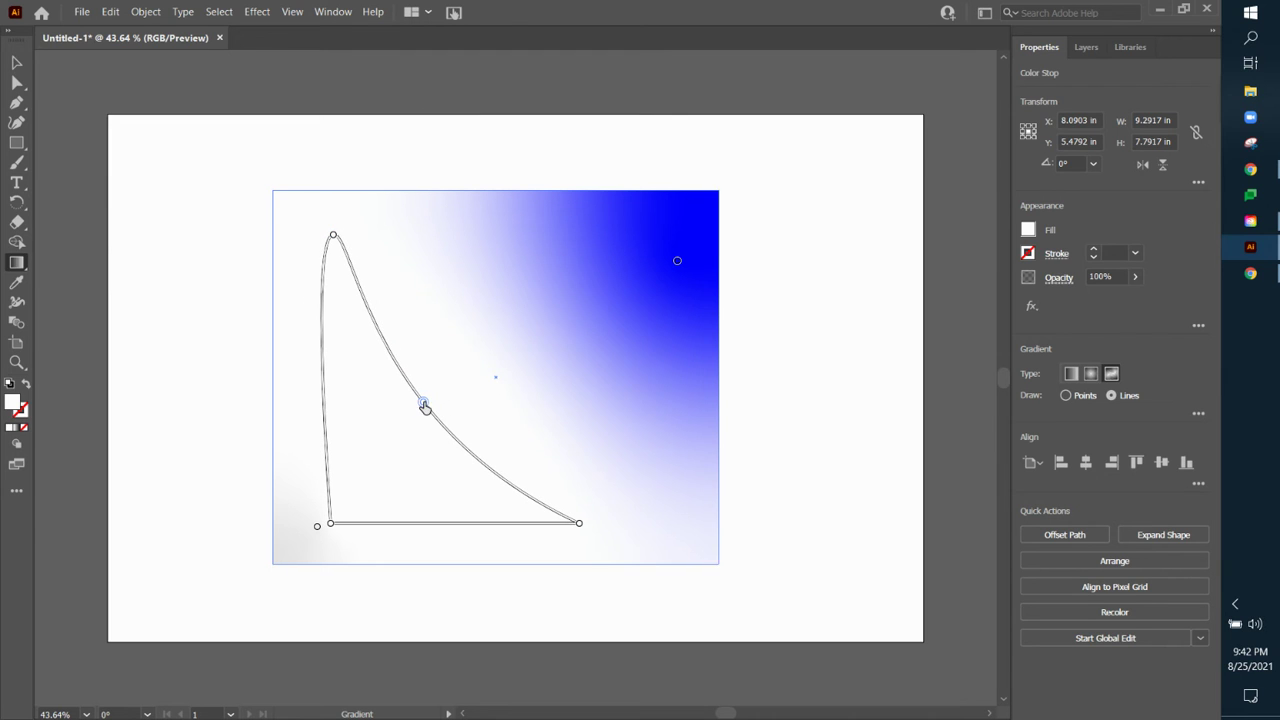
# Move the blue stop toward the center and draw a closed, curved four-stop blue loop from it across the rectangle's upper right
pyautogui.click(677, 262)
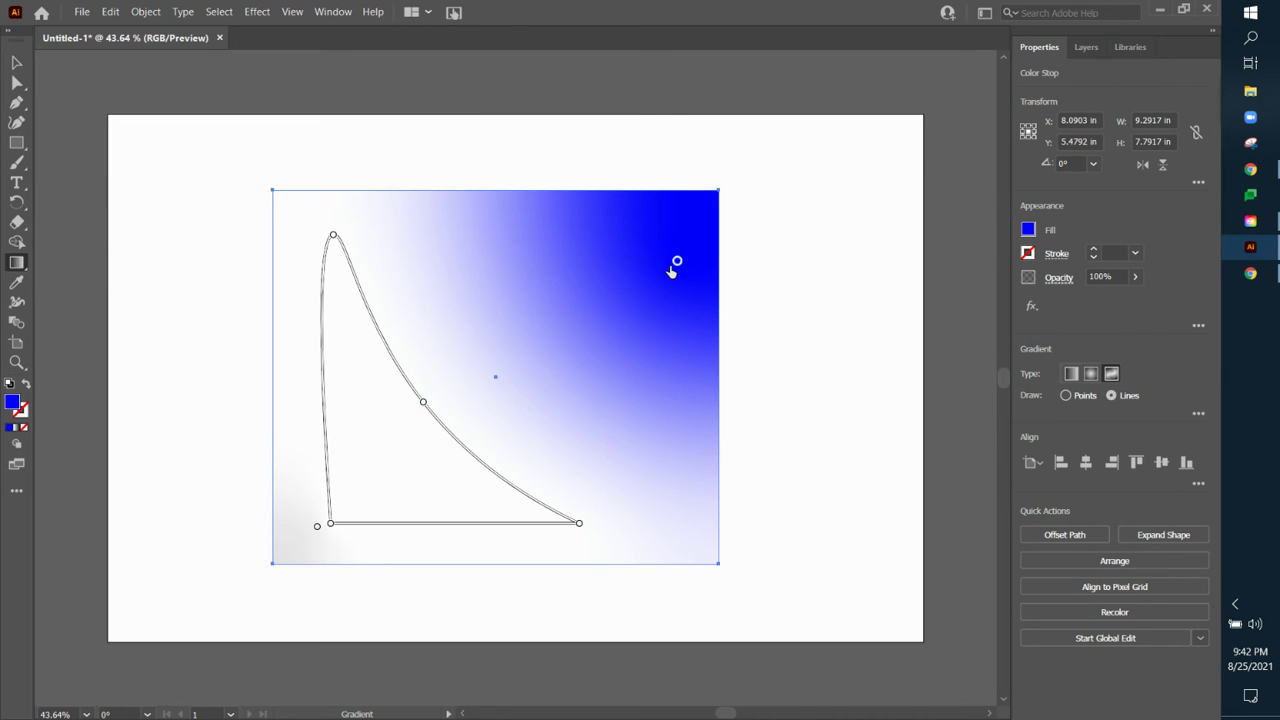
pyautogui.moveTo(676, 267); pyautogui.dragTo(612, 295)
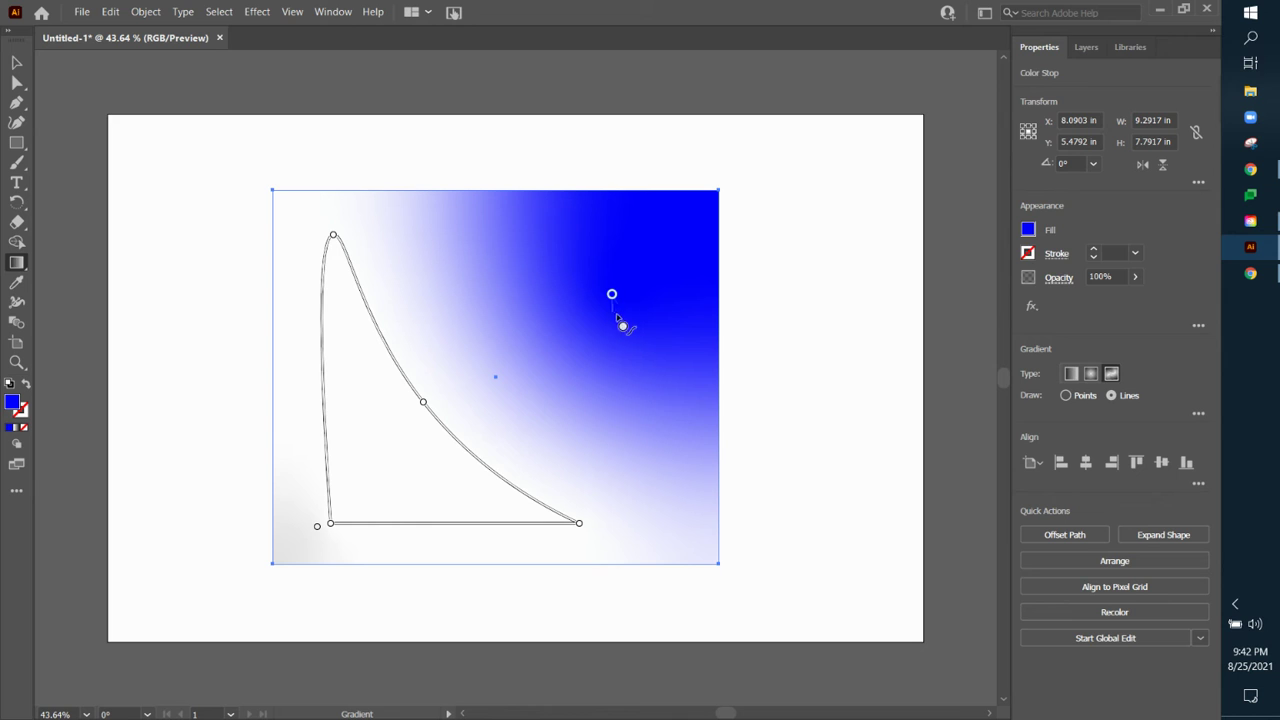
pyautogui.click(674, 427)
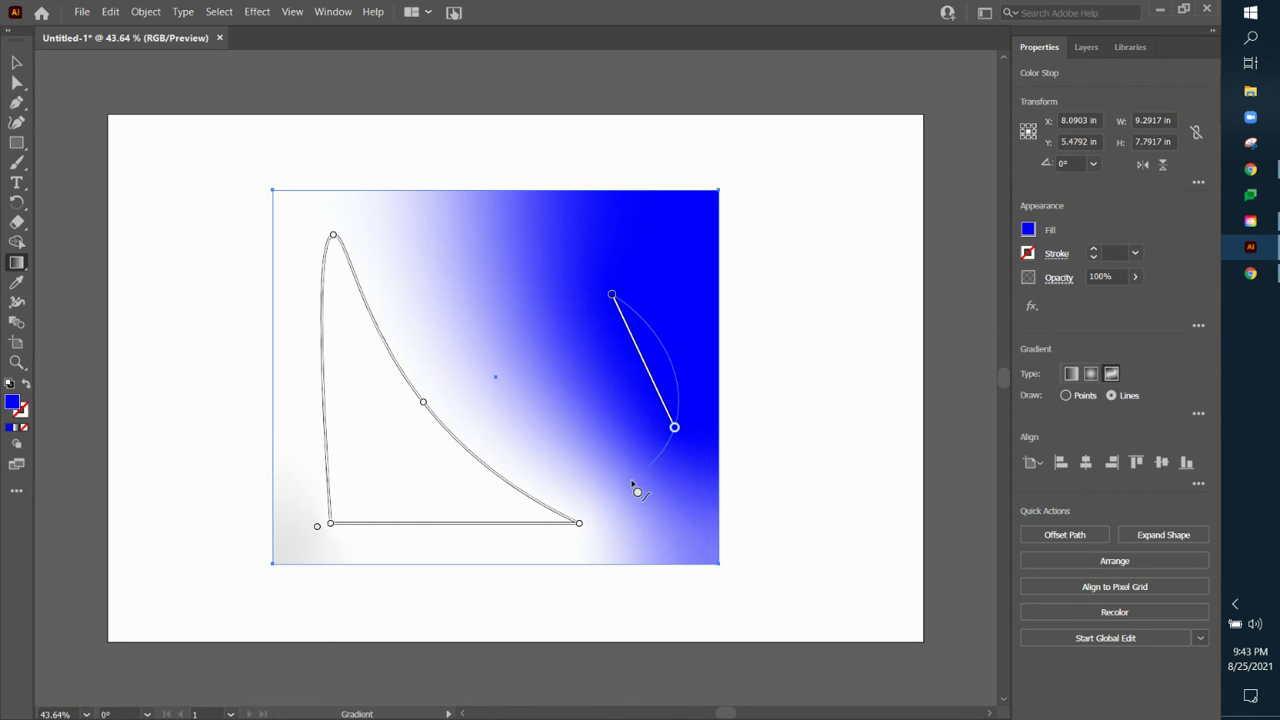
pyautogui.click(512, 399)
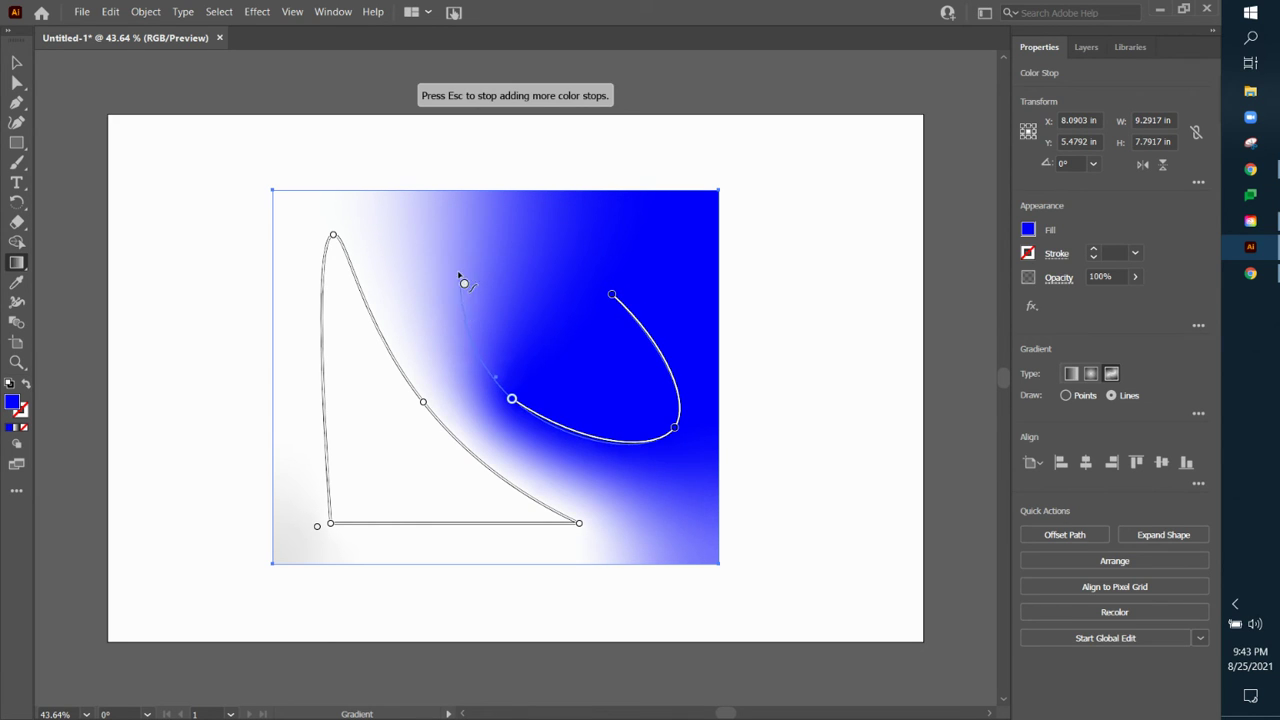
pyautogui.click(444, 232)
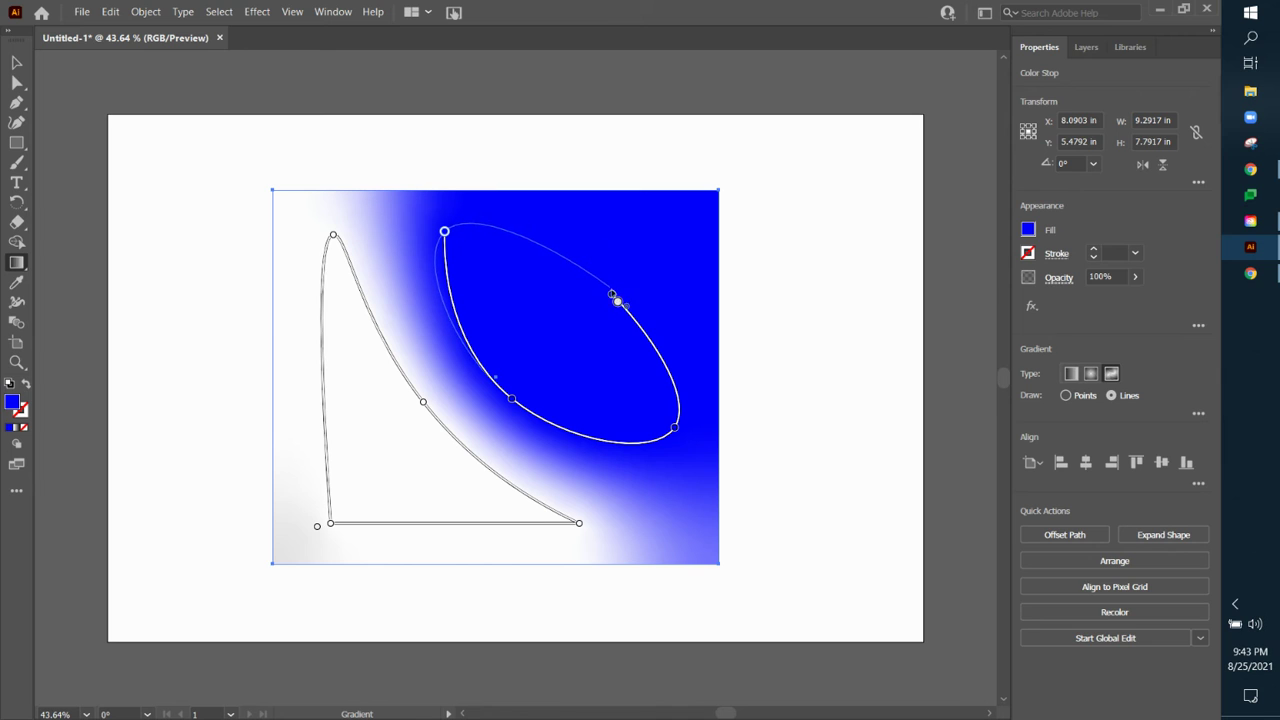
pyautogui.click(614, 298)
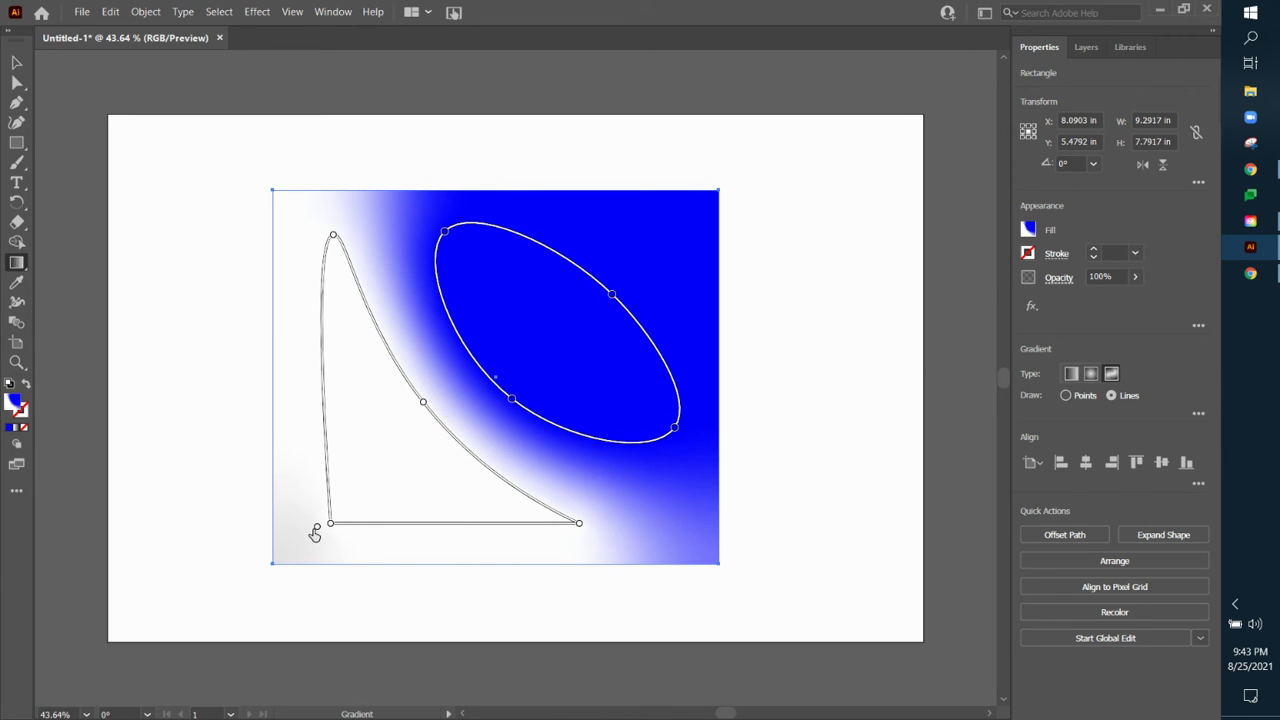
# Remove the separate gray stop near the lower-left corner and adjust the blue loop's lower-left stop
pyautogui.click(1065, 396)
pyautogui.moveTo(317, 528); pyautogui.dragTo(182, 516)
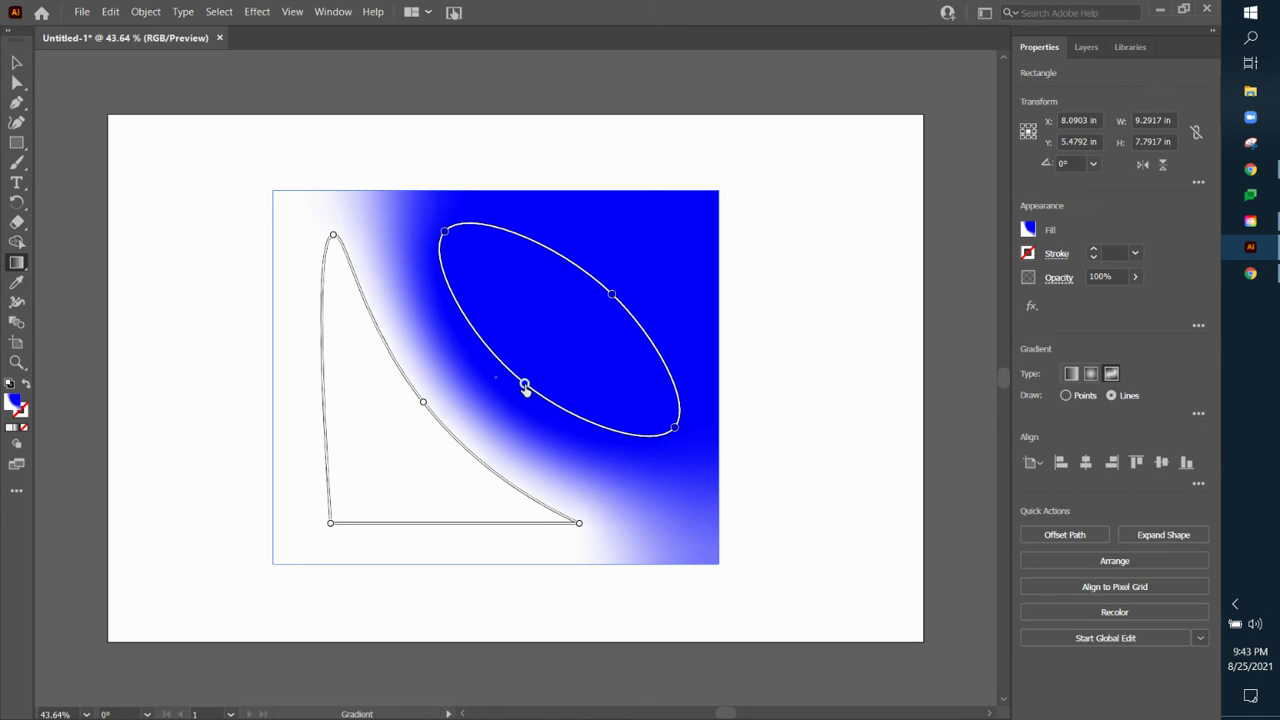
pyautogui.click(508, 397)
# Move the white loop's three corner stops outward toward the rectangle's corners and its middle stop slightly toward the lower left
pyautogui.moveTo(331, 524); pyautogui.dragTo(302, 545)
pyautogui.moveTo(333, 242); pyautogui.dragTo(311, 224)
pyautogui.click(421, 410)
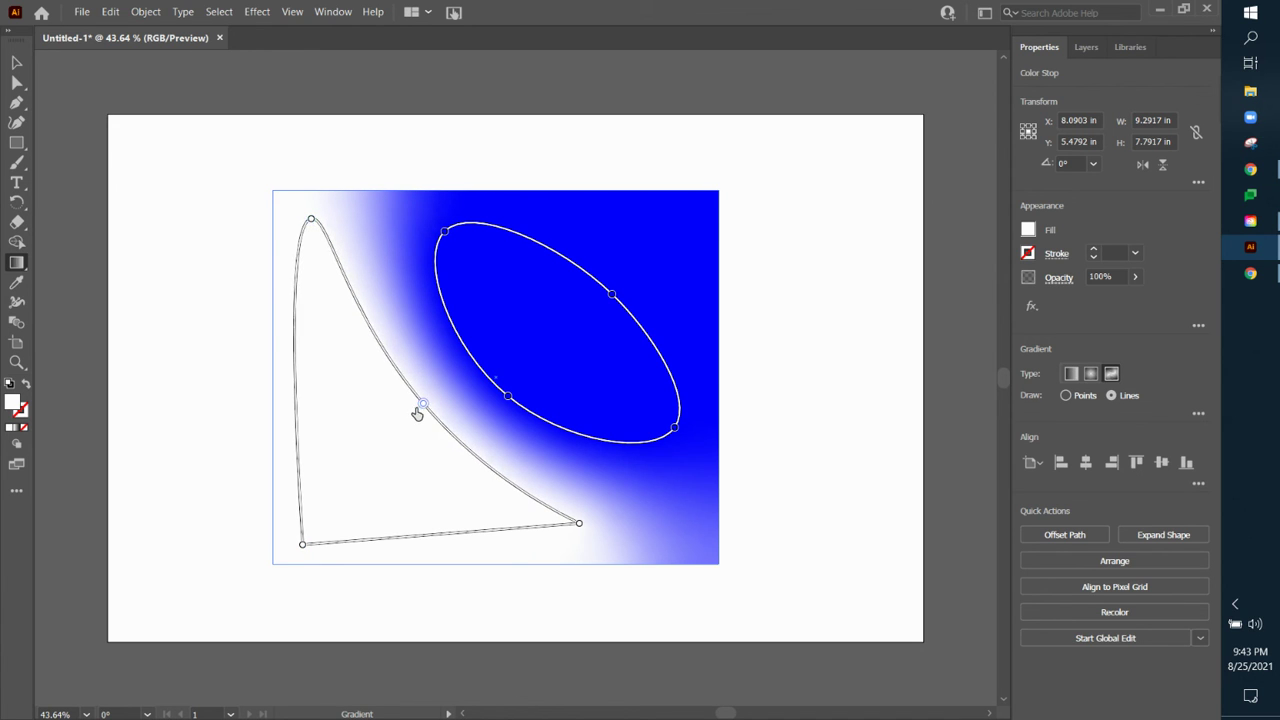
pyautogui.moveTo(420, 410); pyautogui.dragTo(405, 421)
pyautogui.moveTo(580, 526); pyautogui.dragTo(626, 553)
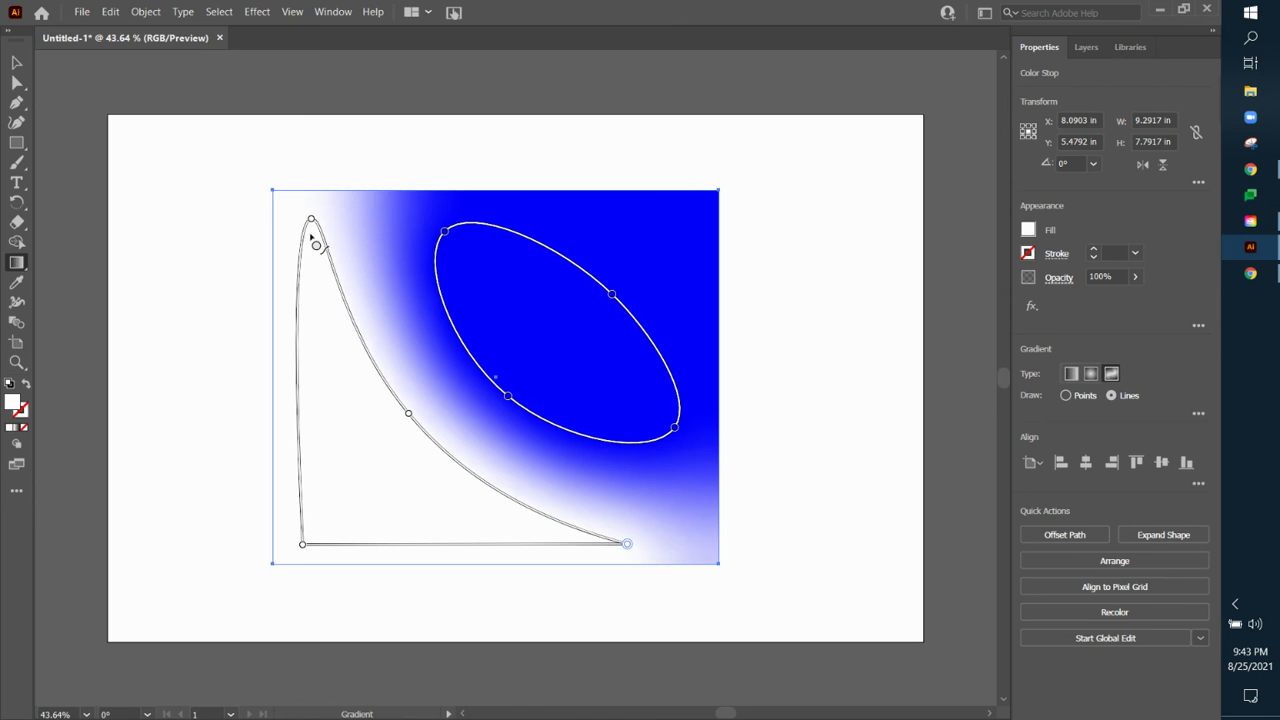
# Widen the blue loop by moving its upper-right, lower-left and upper-left stops outward, and lower the white loop's top and middle stops
pyautogui.moveTo(611, 294); pyautogui.dragTo(652, 271)
pyautogui.moveTo(506, 400); pyautogui.dragTo(500, 402)
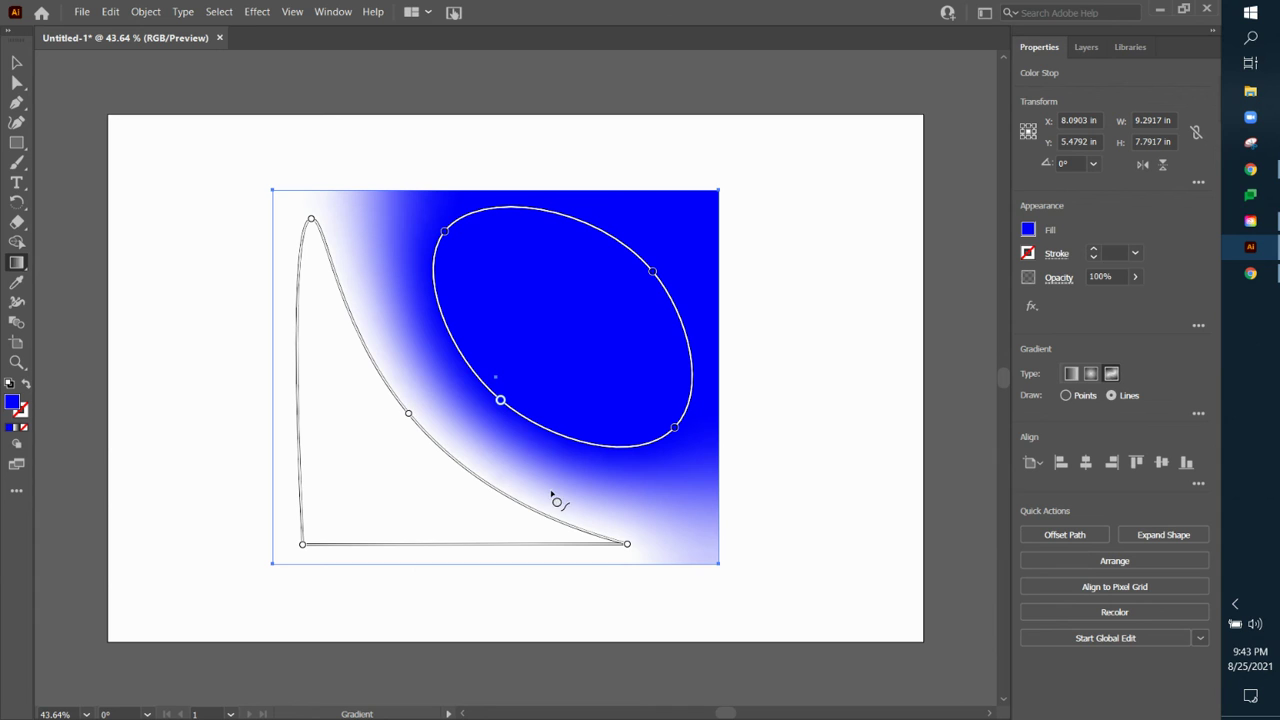
pyautogui.moveTo(408, 414); pyautogui.dragTo(410, 421)
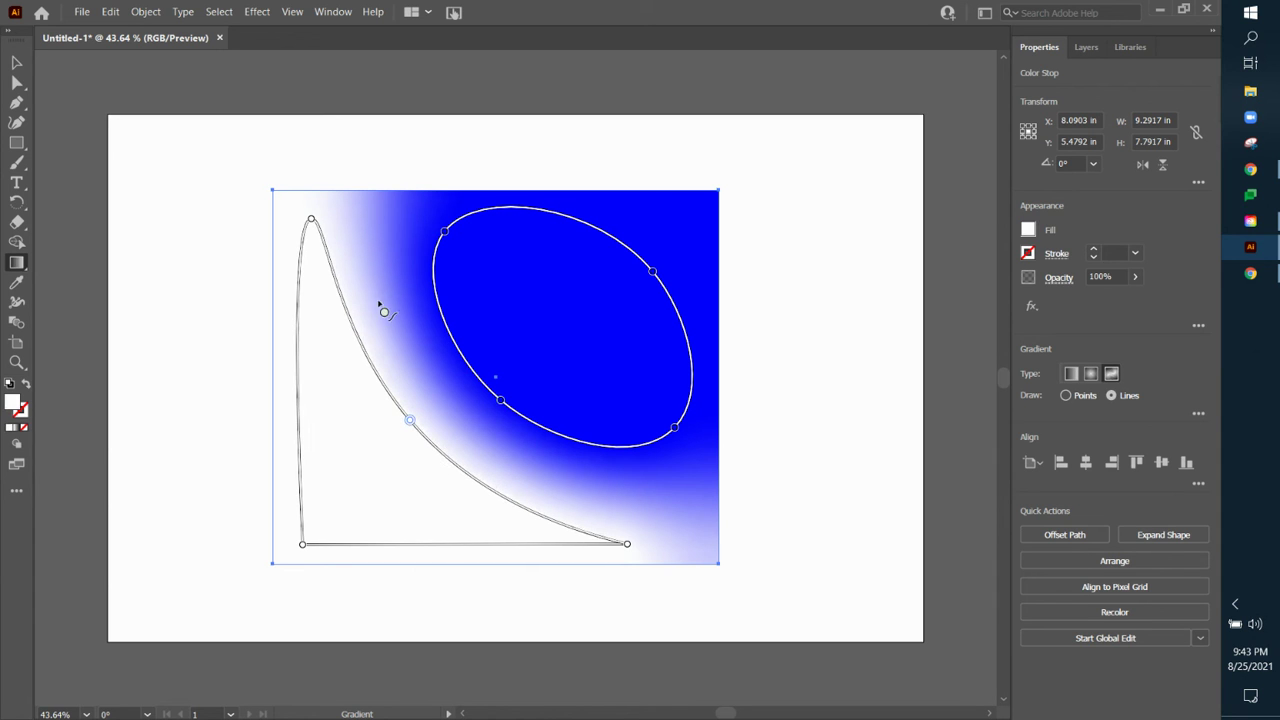
pyautogui.moveTo(444, 233); pyautogui.dragTo(405, 212)
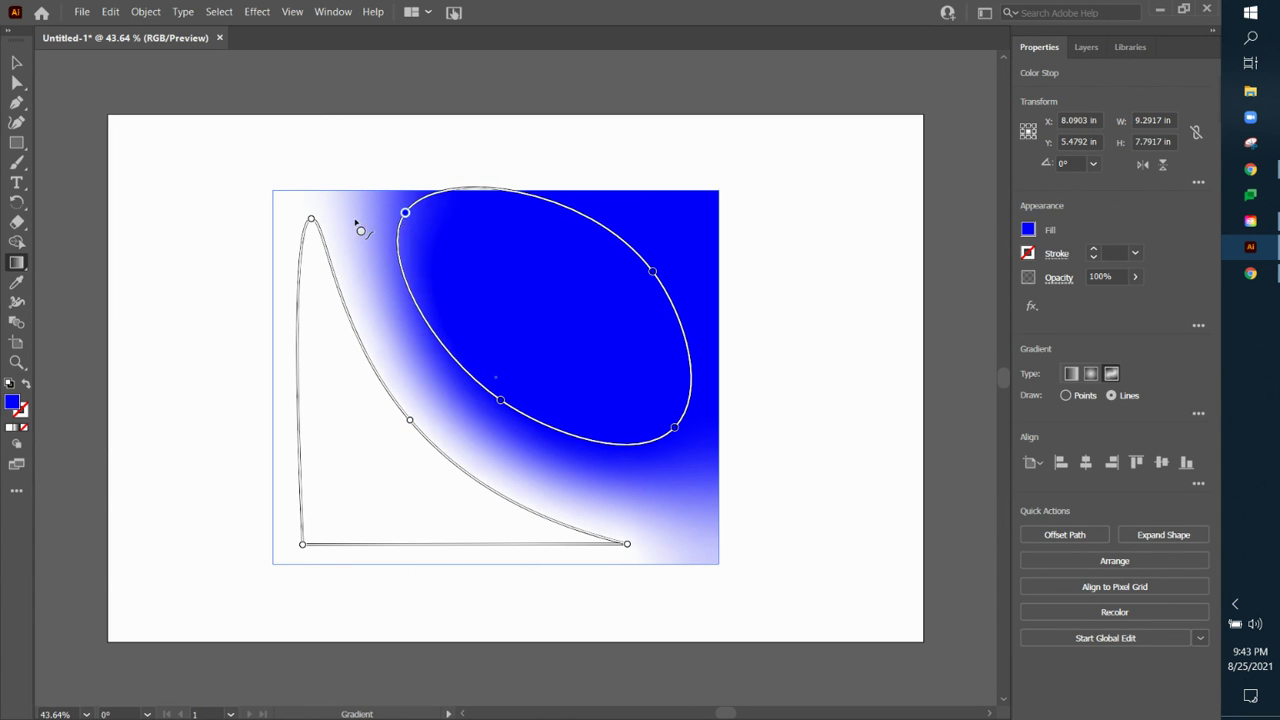
pyautogui.moveTo(311, 218); pyautogui.dragTo(303, 249)
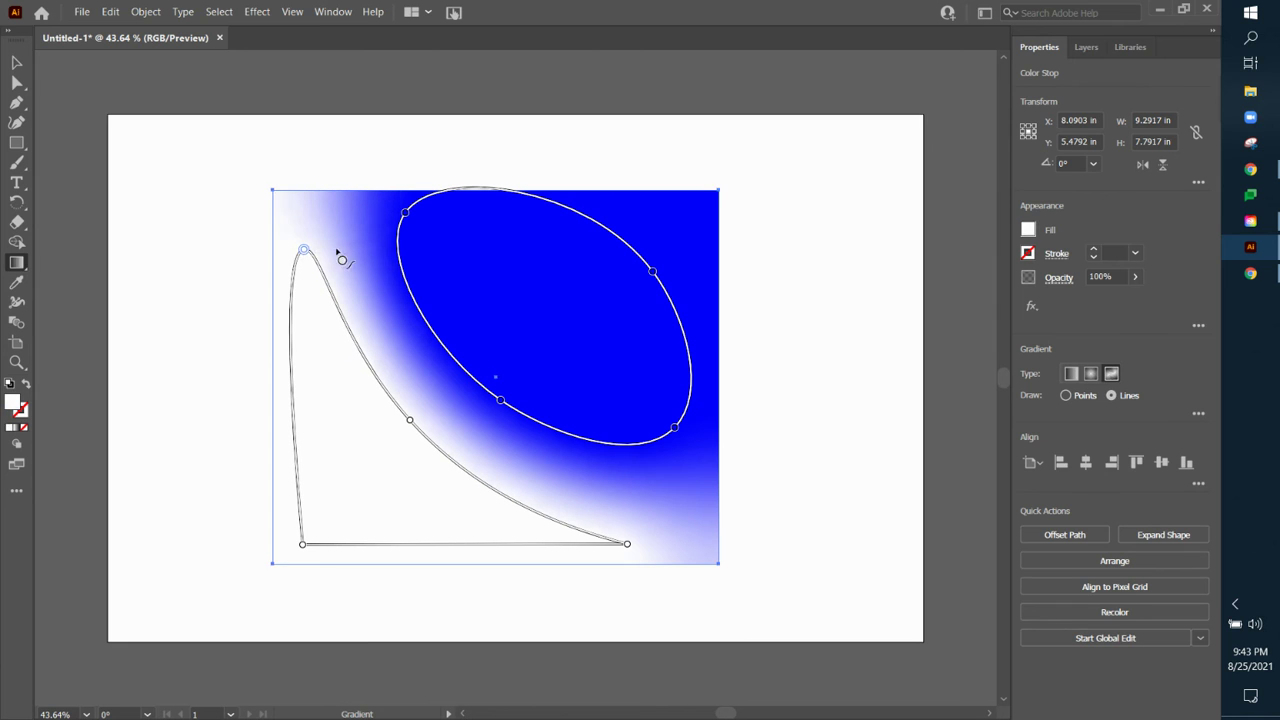
pyautogui.moveTo(403, 218); pyautogui.dragTo(386, 207)
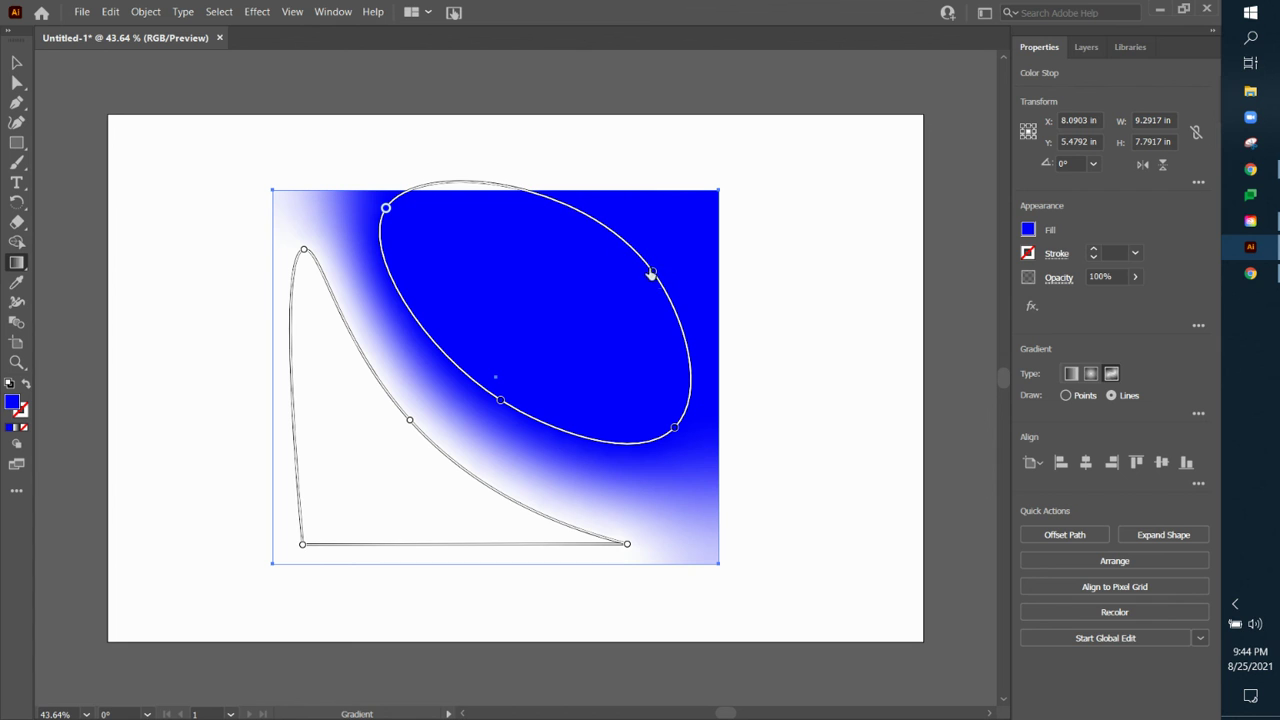
# Add a stop on the blue loop's left side and spread the loop's stops toward the rectangle's upper-left, top, right and lower-right areas
pyautogui.moveTo(653, 271); pyautogui.dragTo(692, 320)
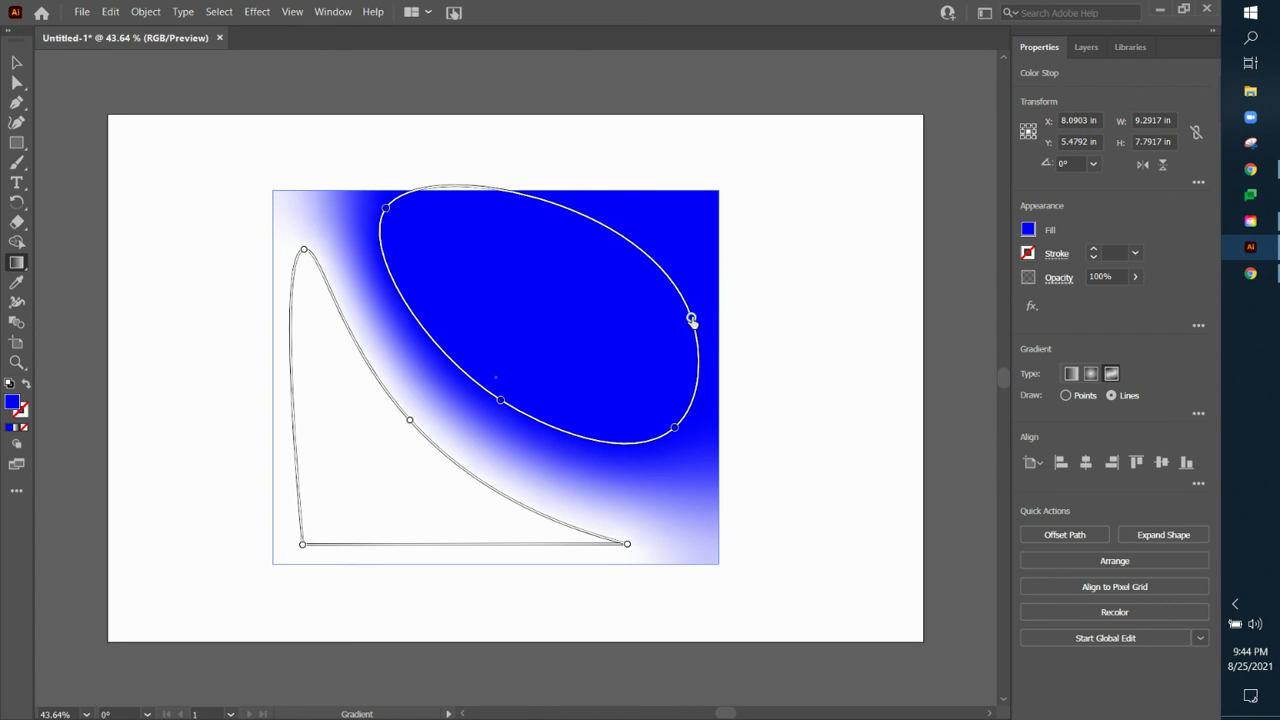
pyautogui.click(387, 265)
pyautogui.moveTo(386, 209); pyautogui.dragTo(557, 216)
pyautogui.moveTo(386, 264); pyautogui.dragTo(362, 217)
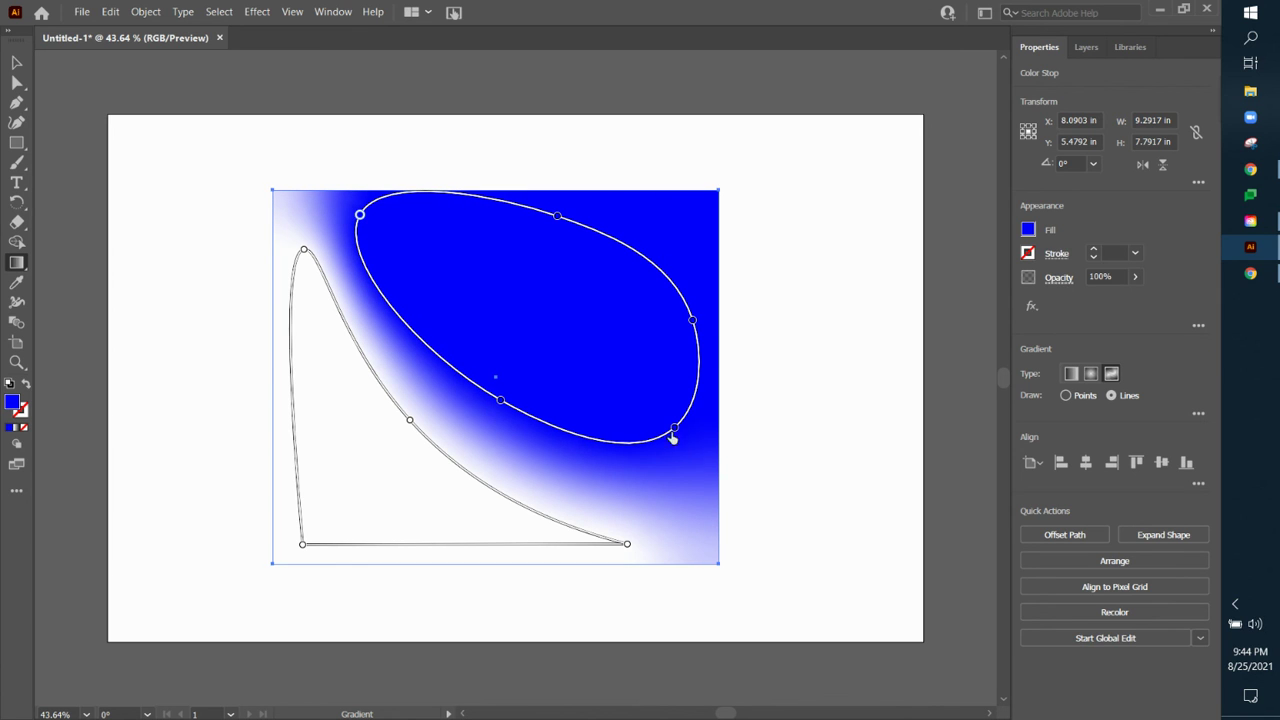
pyautogui.moveTo(675, 430); pyautogui.dragTo(687, 473)
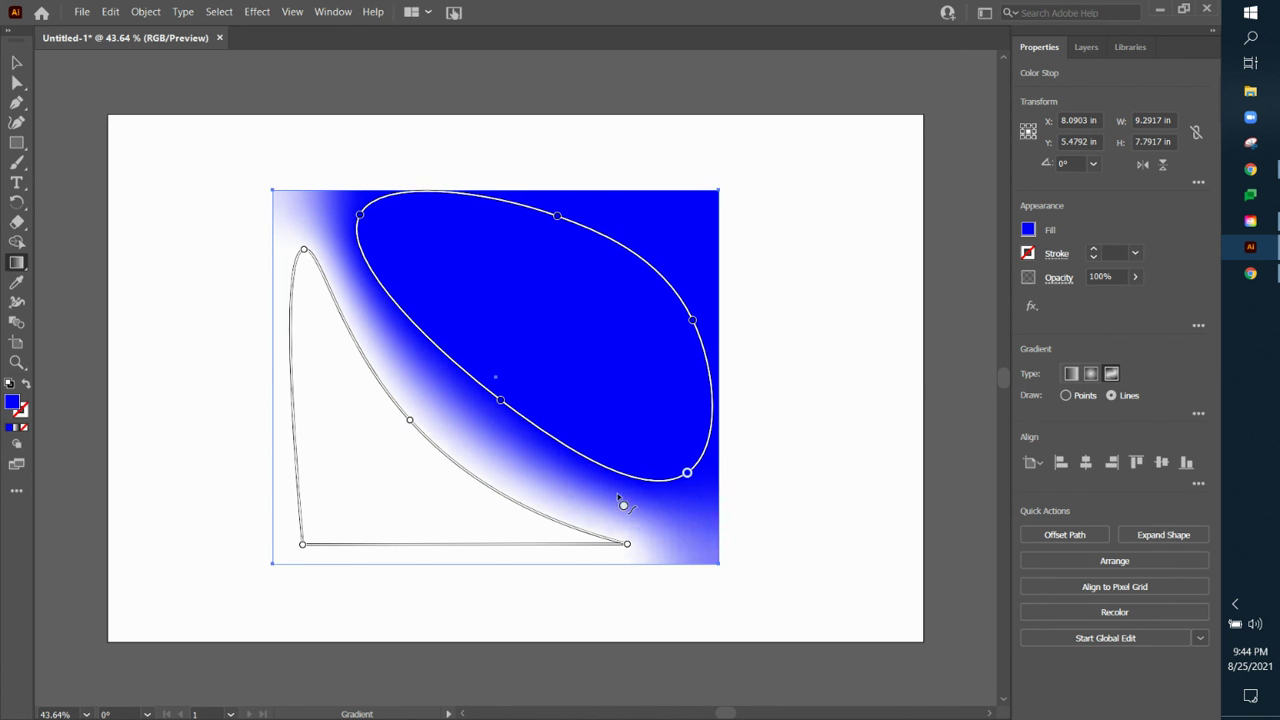
# Deselect the rectangle with the Selection tool to view the gradient without its stops
pyautogui.click(17, 62)
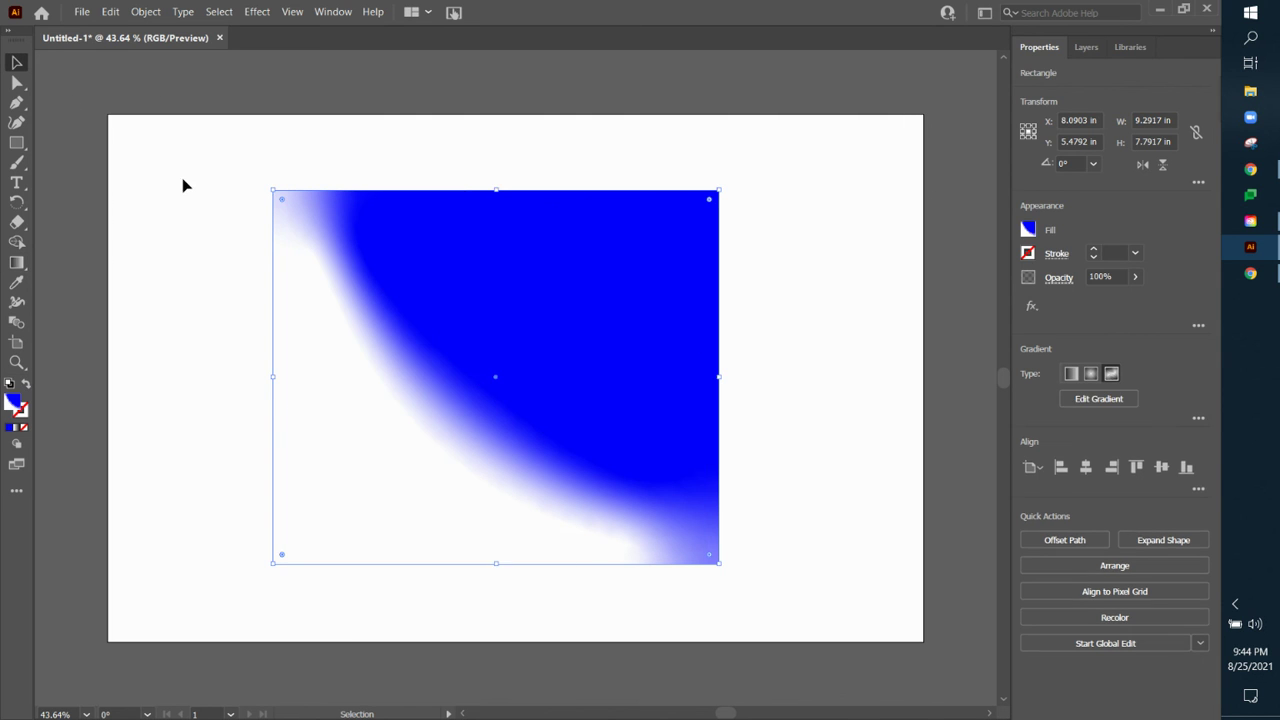
pyautogui.click(258, 275)
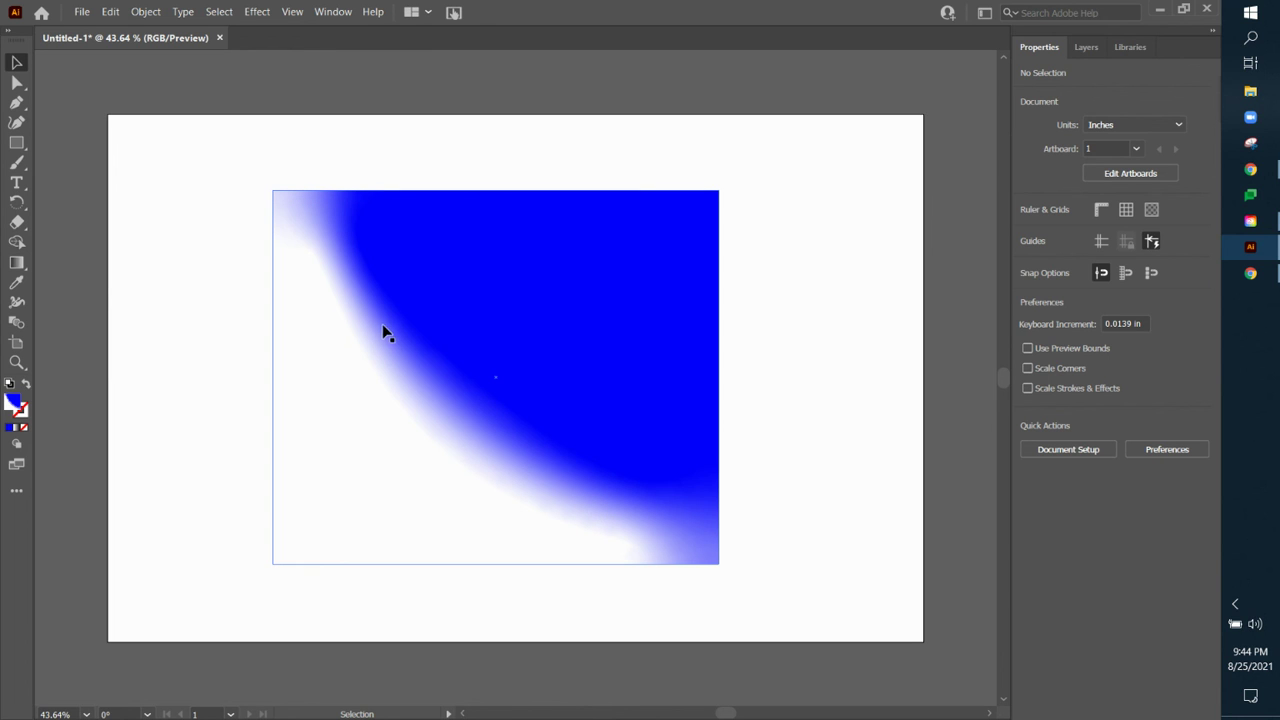
# Reselect the rectangle, activate the Gradient tool and move the white loop's middle stop slightly toward the lower left
pyautogui.click(17, 263)
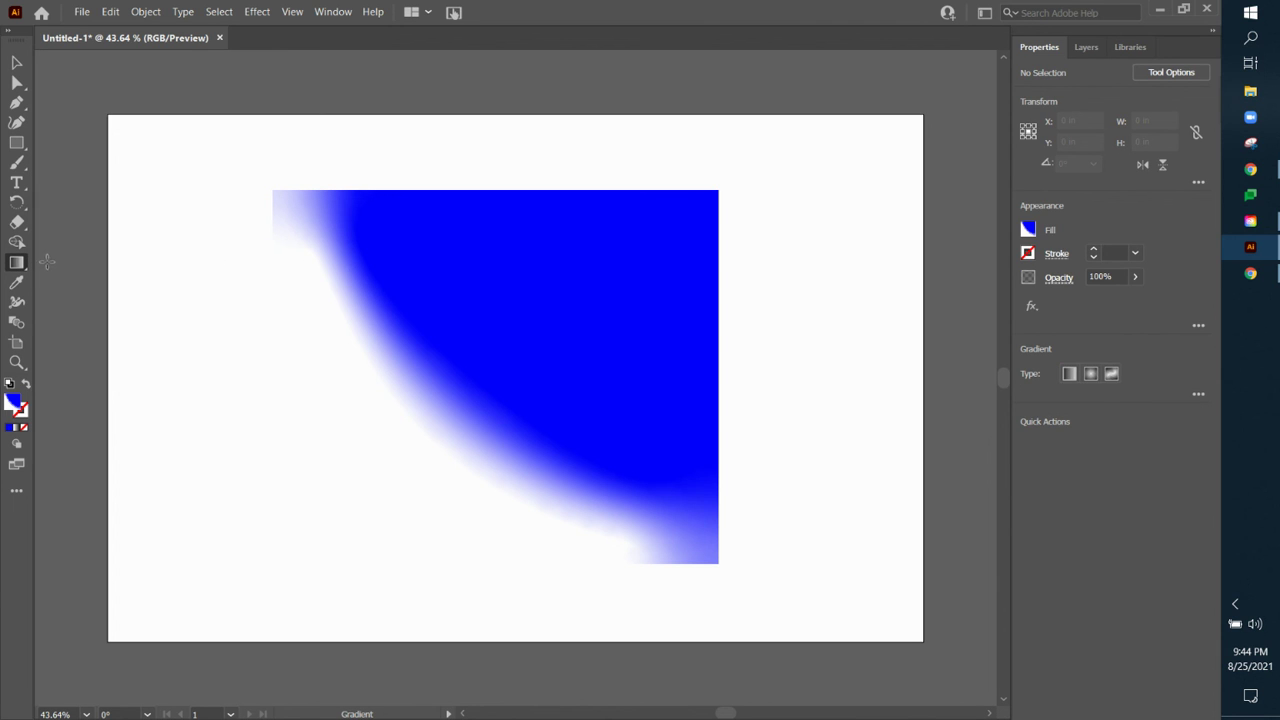
pyautogui.click(17, 63)
pyautogui.click(414, 229)
pyautogui.click(17, 263)
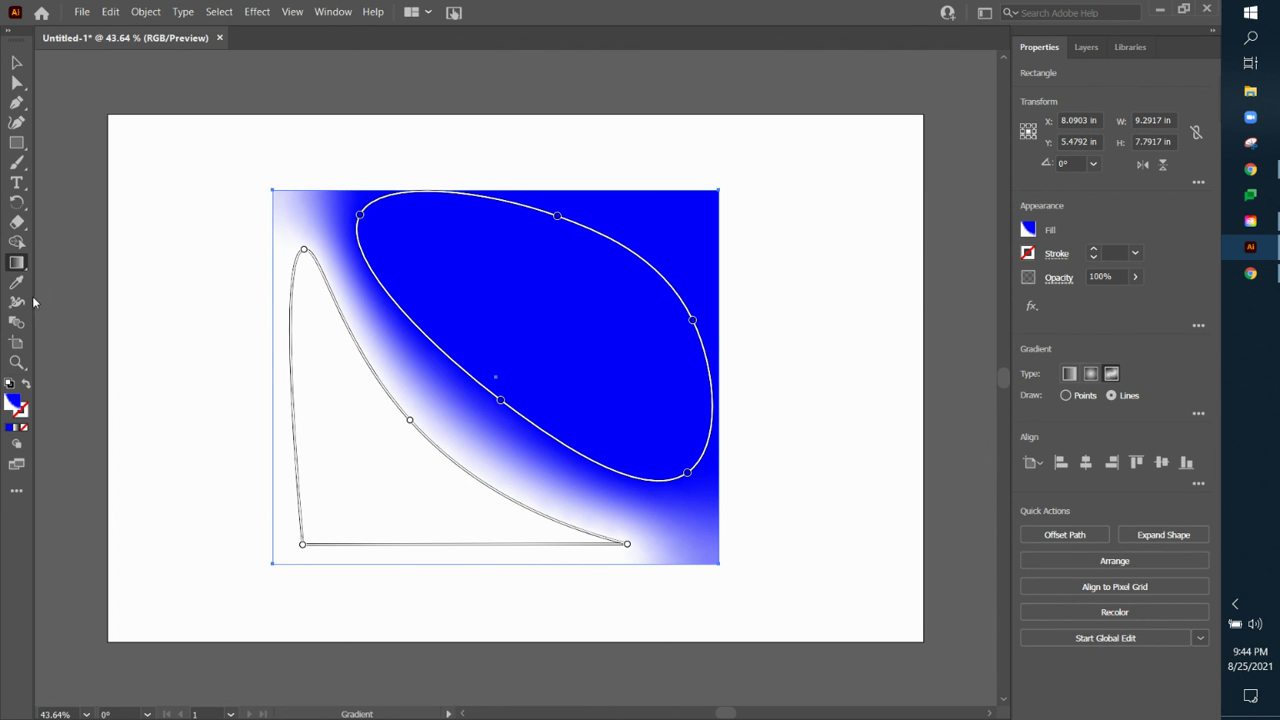
pyautogui.moveTo(410, 420)
pyautogui.mouseDown()
pyautogui.moveTo(423, 420)
pyautogui.moveTo(400, 432)
pyautogui.mouseUp()
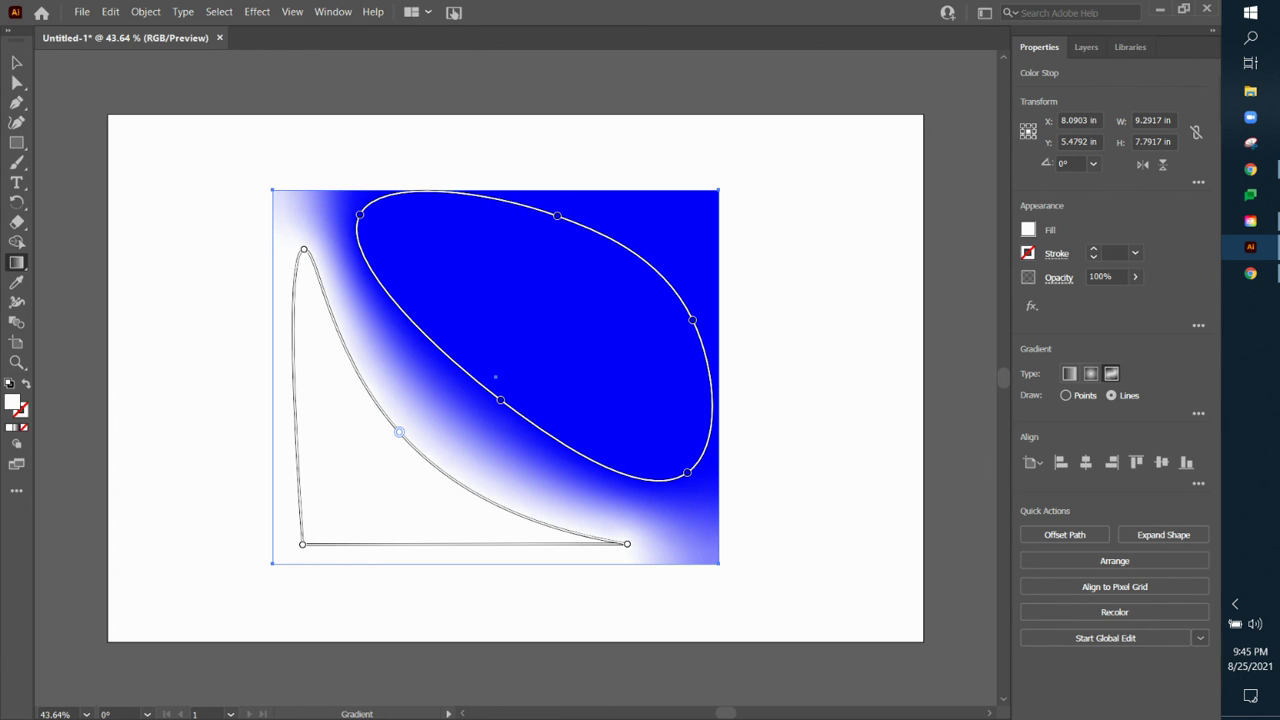
pyautogui.click(1250, 272)
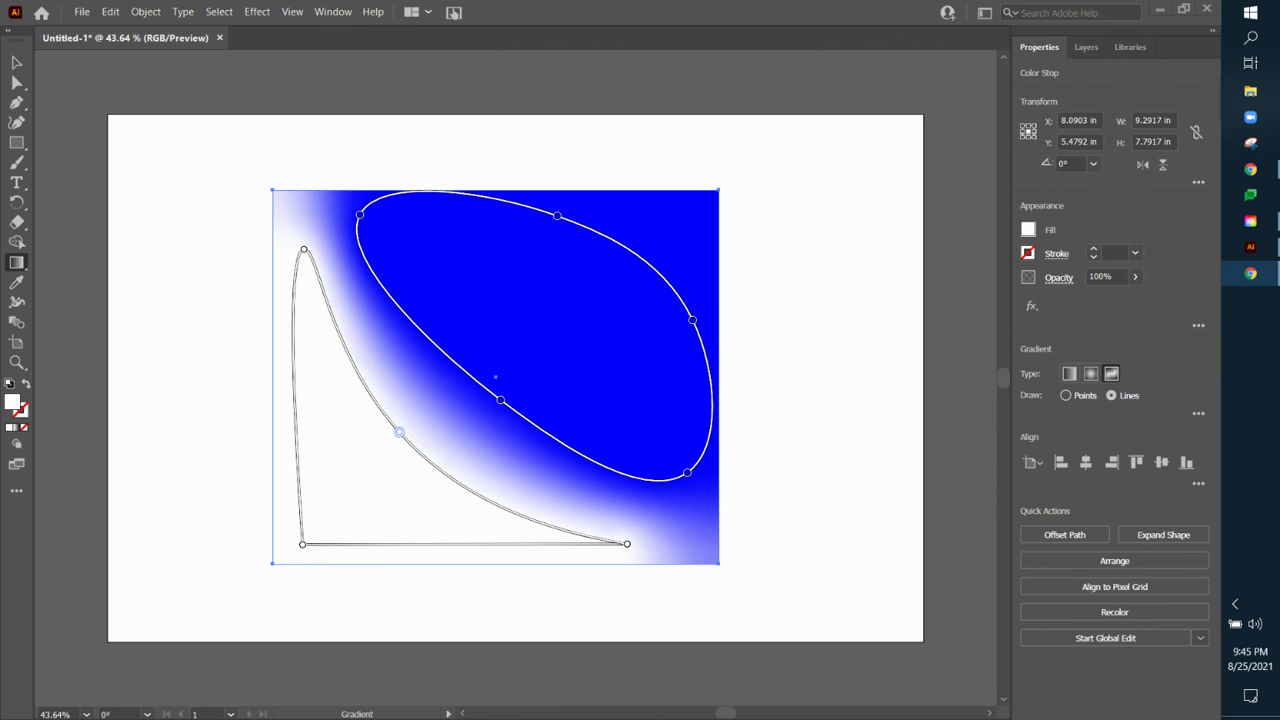